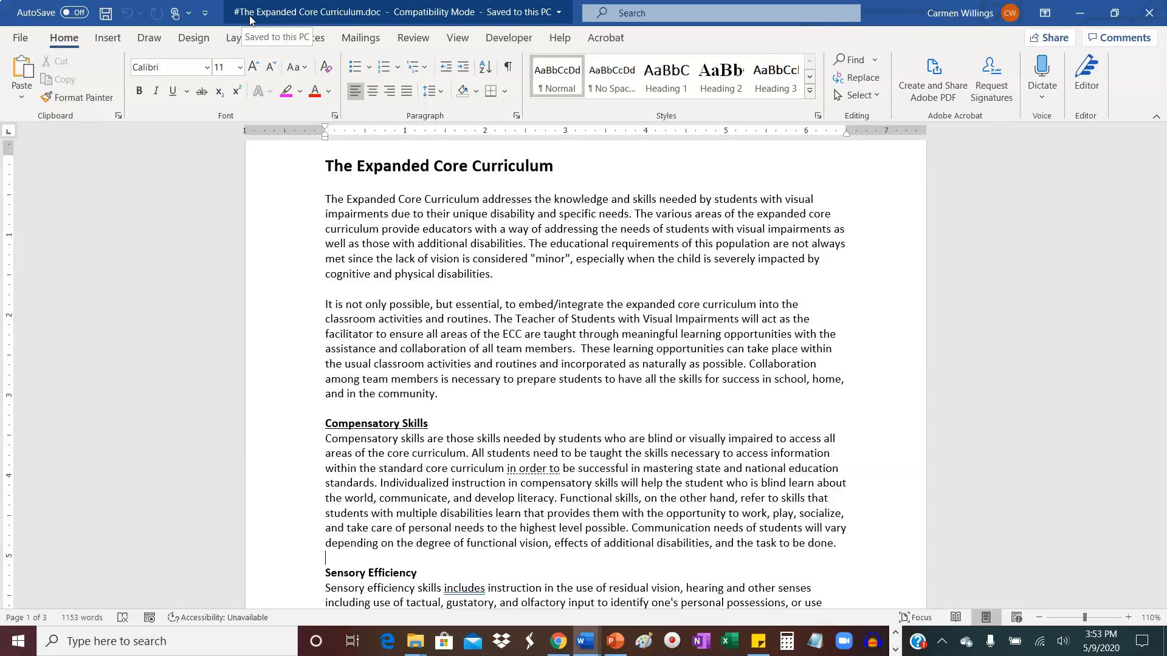
Run the accessibility check on the Expanded Core Curriculum document
left_click(366, 160)
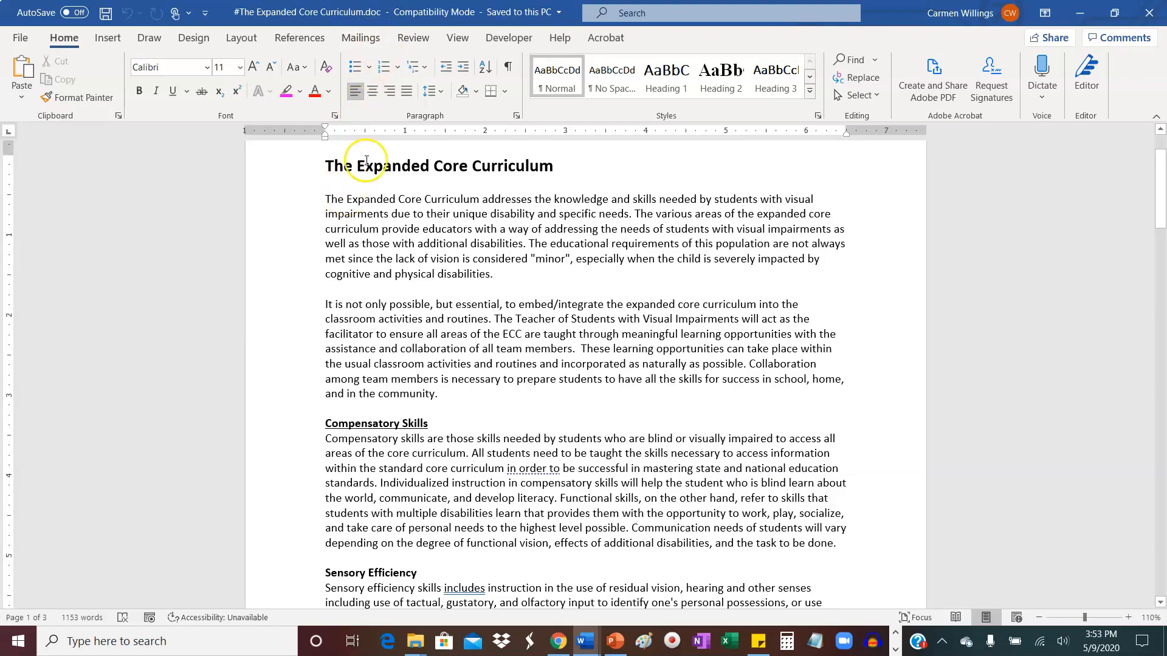
left_click(425, 40)
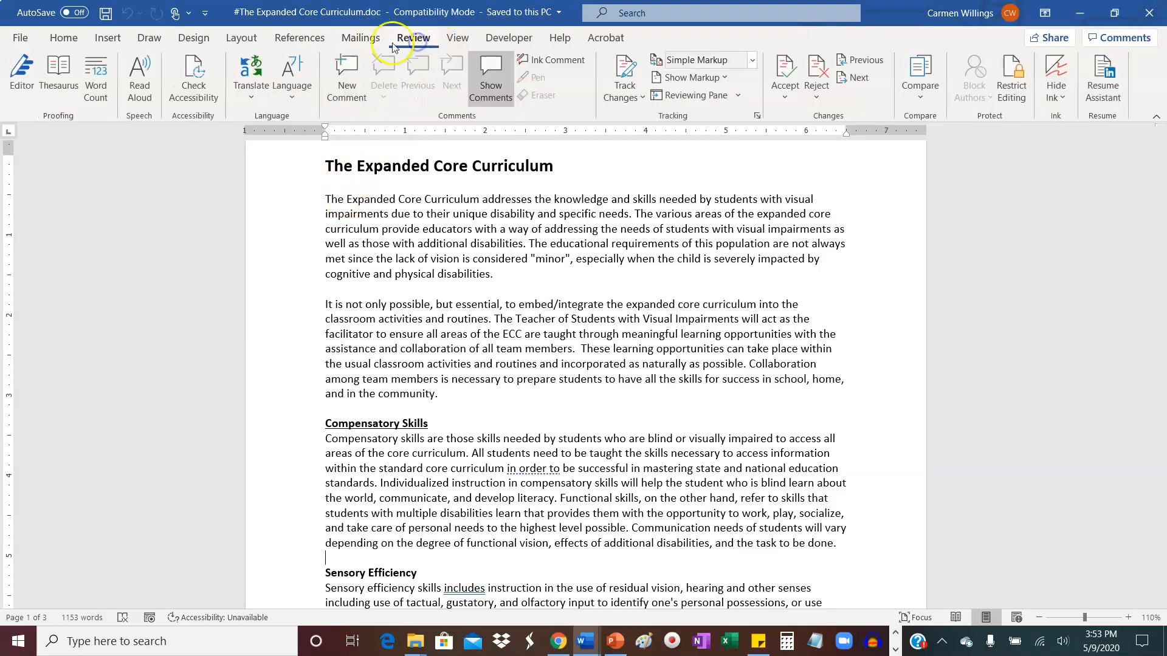
left_click(195, 76)
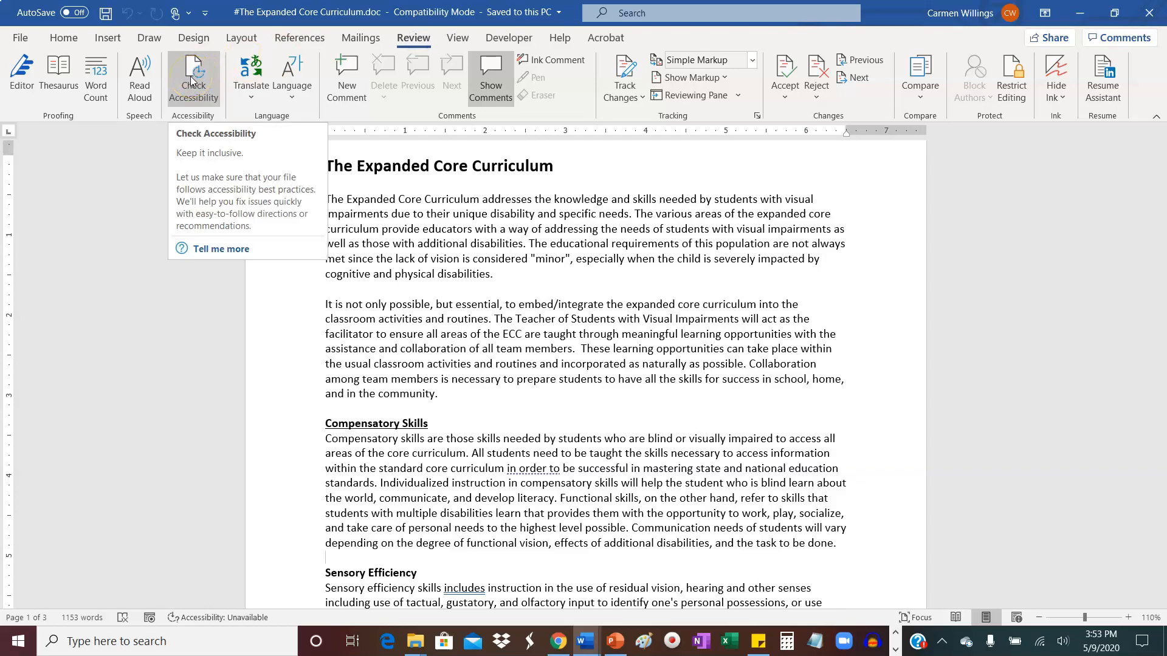
left_click(193, 79)
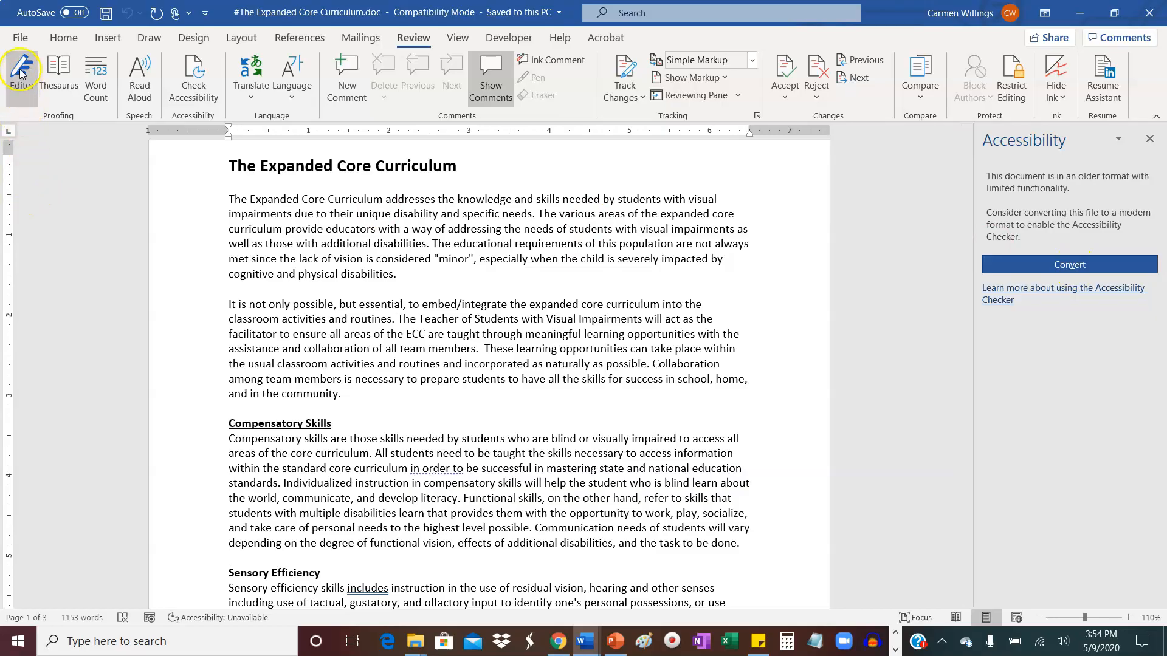
Prepare a copy in the same folder, named The Expanded Core Curriculum without the leading # and in Word Document (*.docx) format
left_click(20, 37)
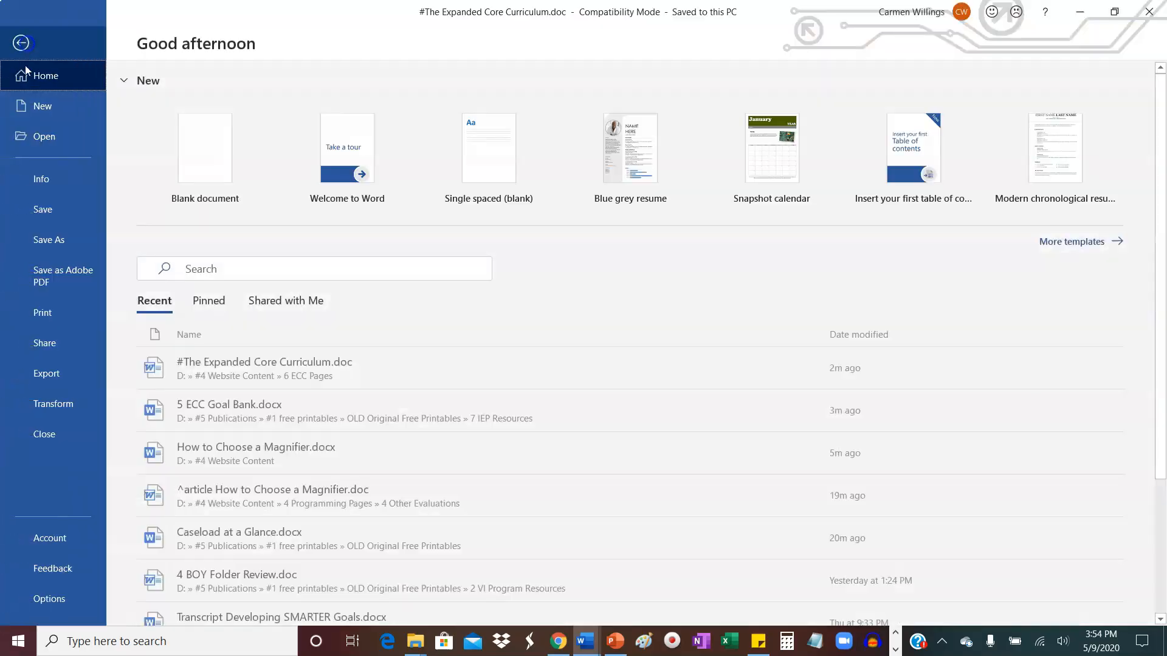
left_click(30, 249)
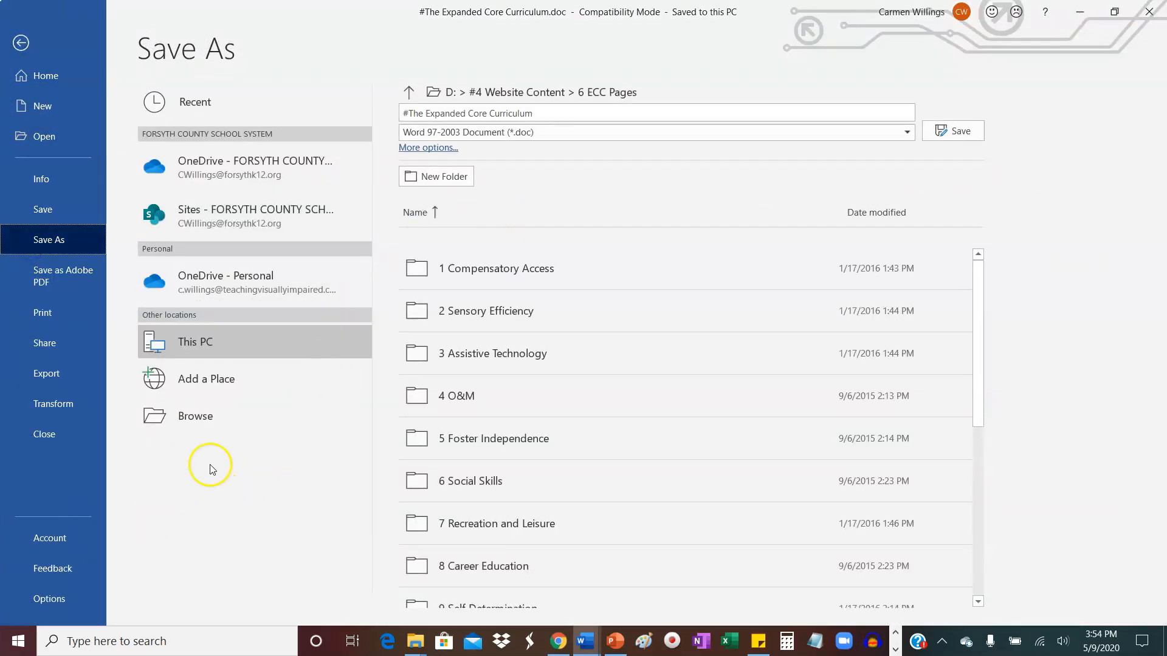
left_click(192, 419)
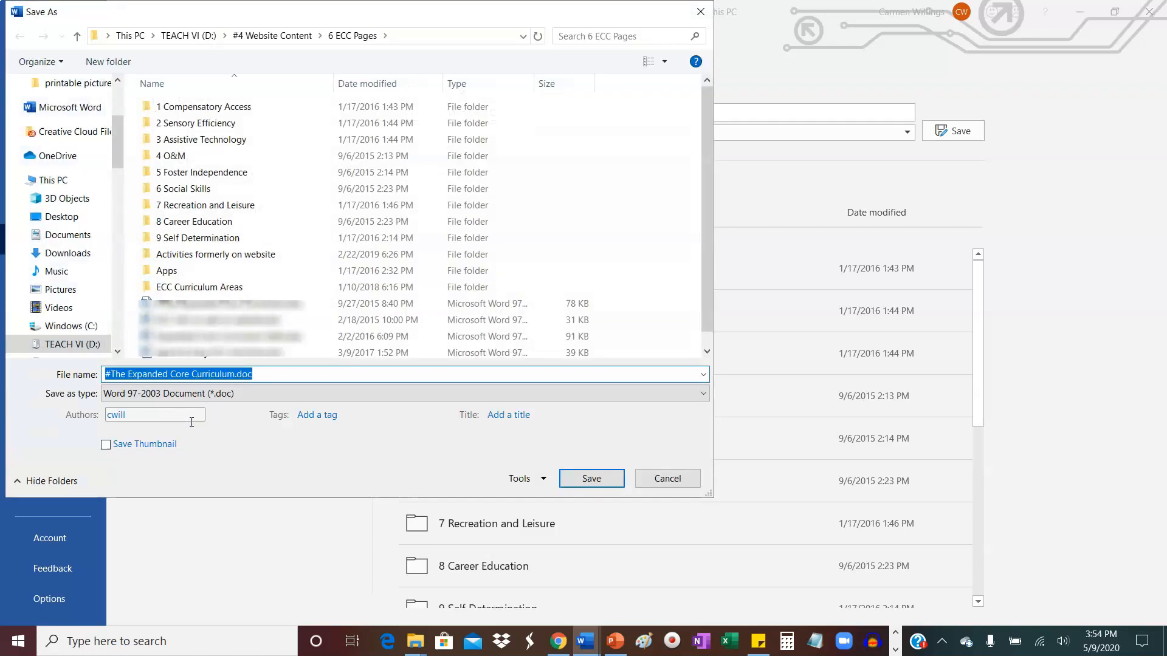
left_click(109, 375)
key("BackSpace")
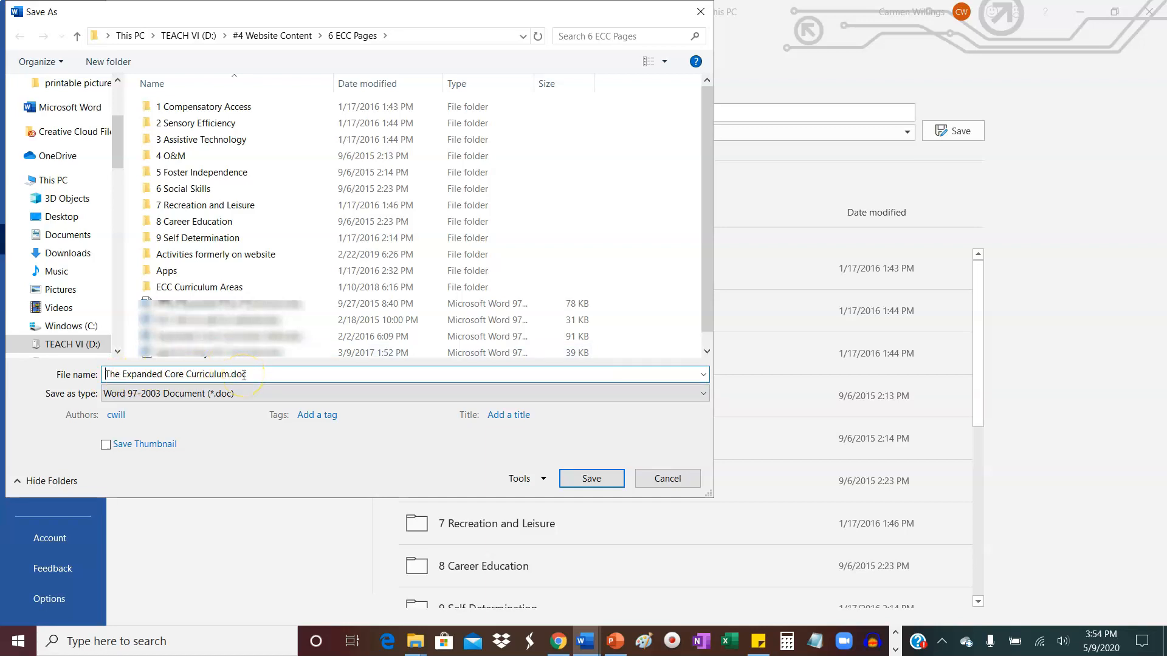
left_click(135, 396)
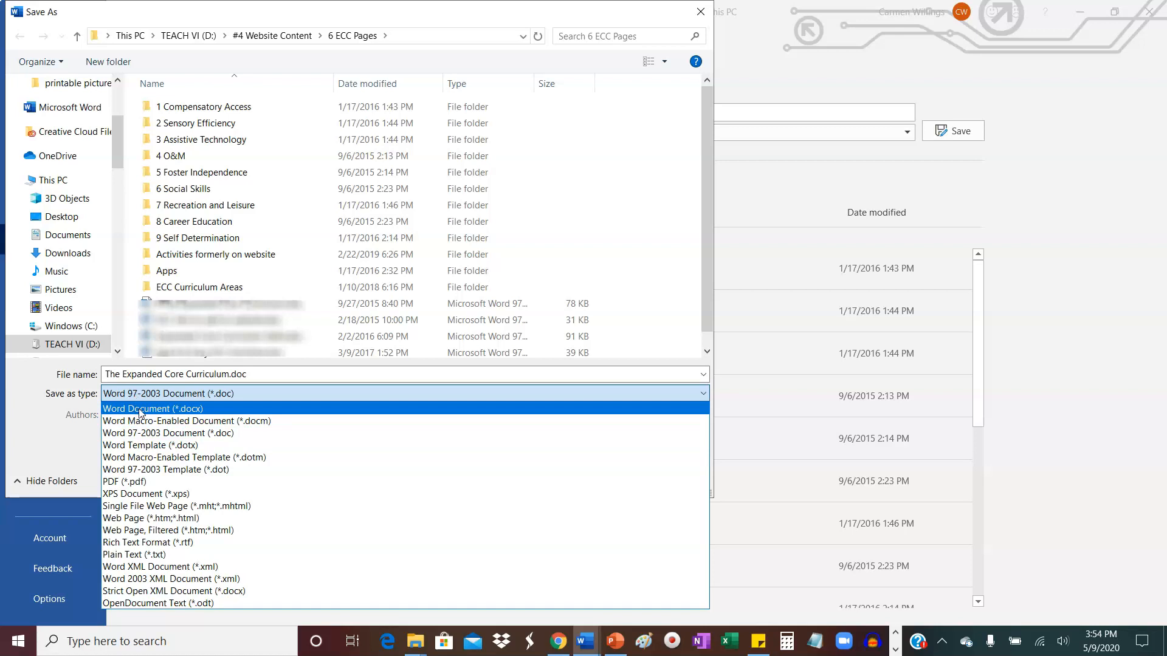
left_click(192, 410)
Replace the author in the copy's properties with the author's full name
left_click(169, 414)
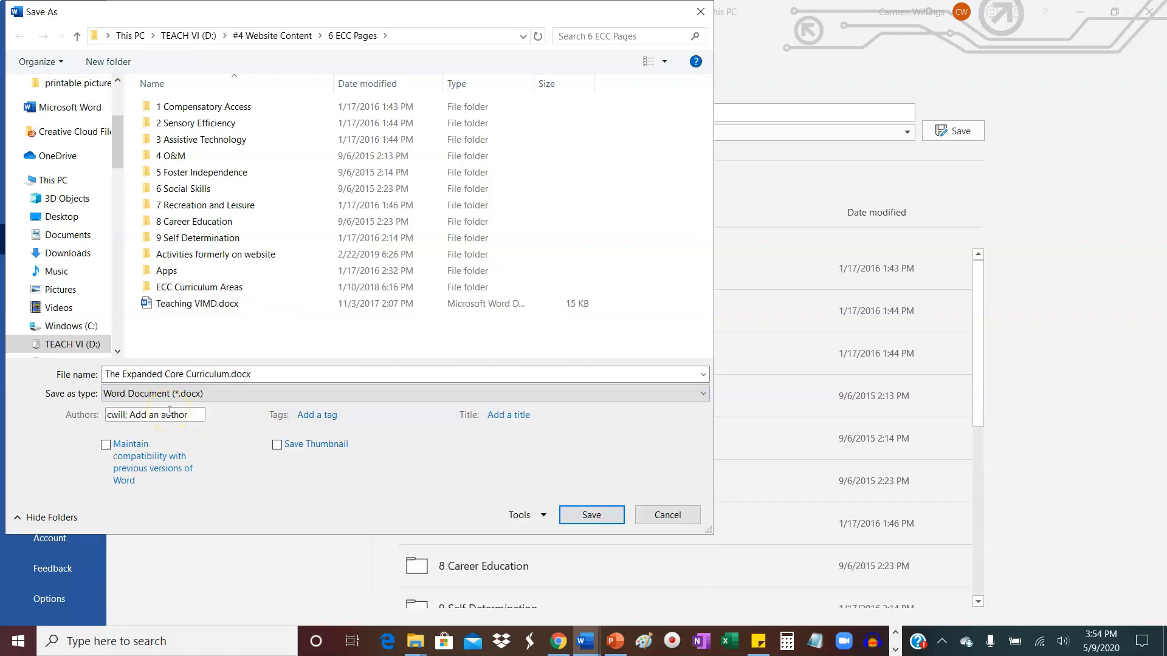
key("BackSpace")
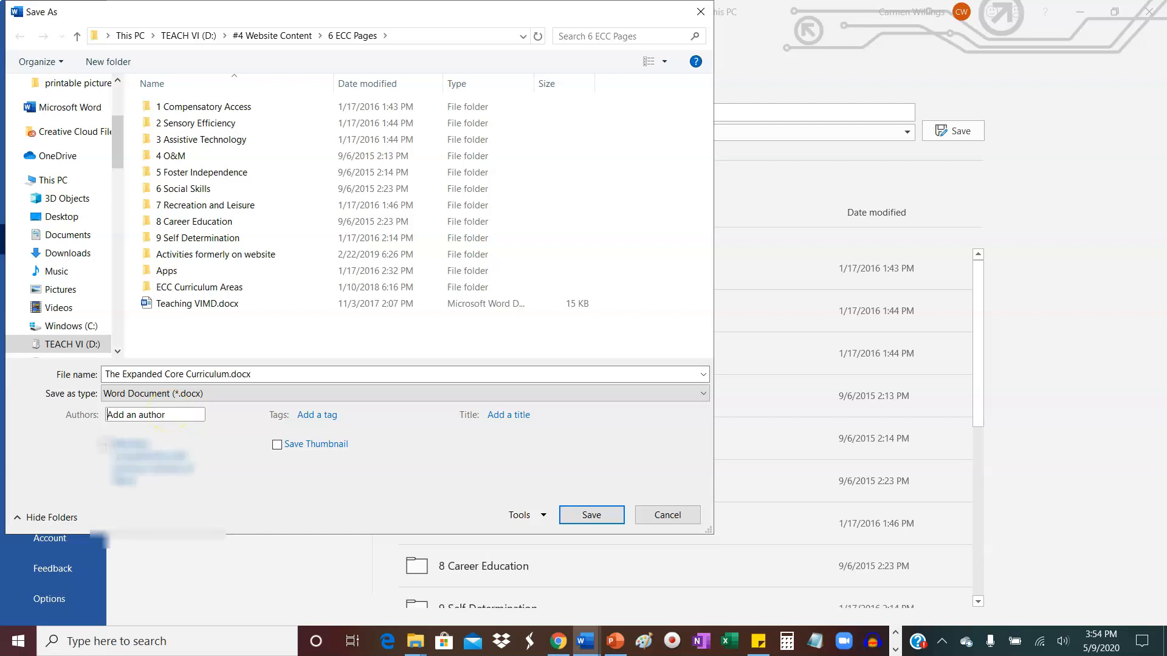
type("Ca")
left_click(160, 447)
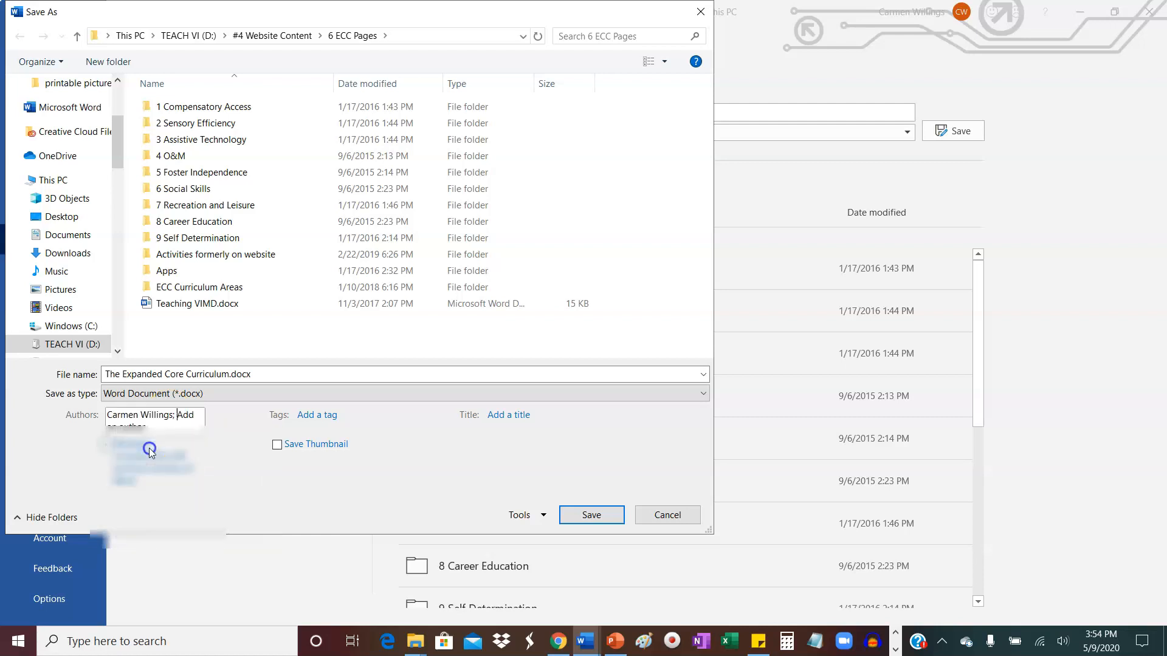
Add the title "The Expanded Core Curriculum" and save the copy, accepting the upgrade to the newer file format
left_click(481, 416)
type("The Expanded Core Curriculum")
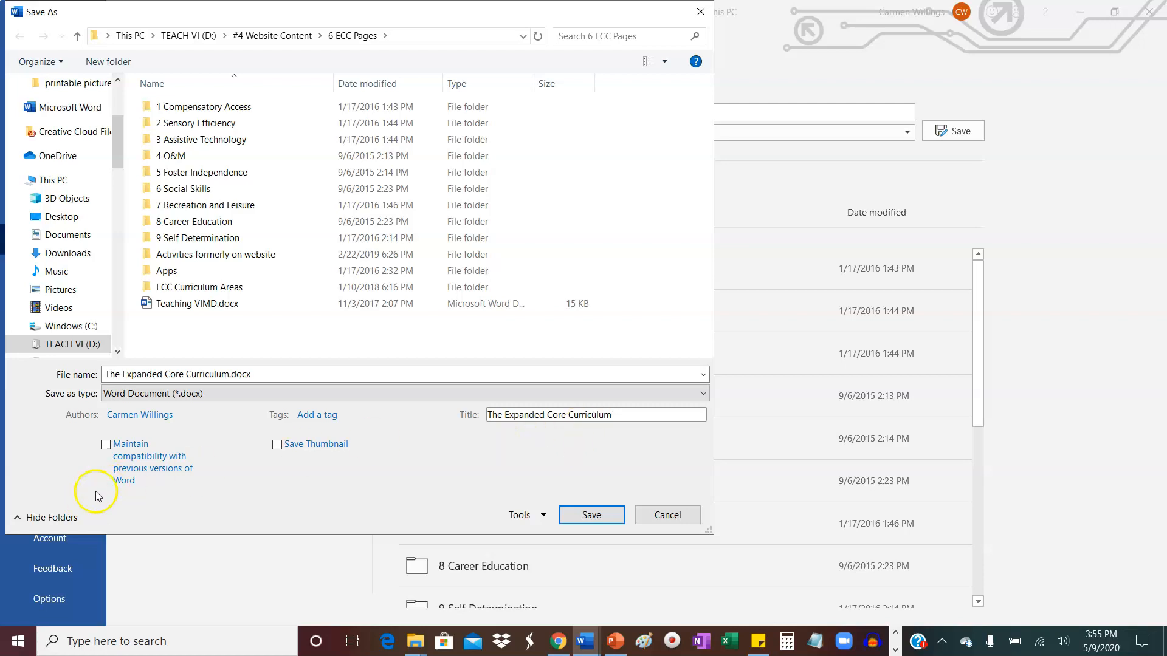
left_click(573, 520)
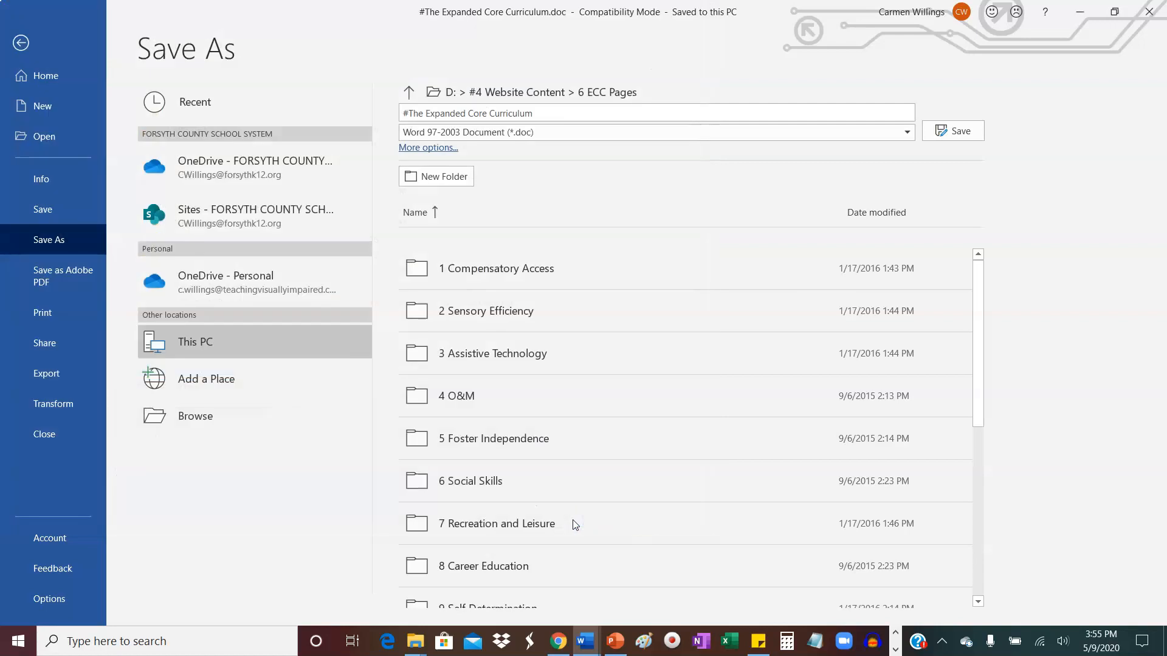
left_click(633, 354)
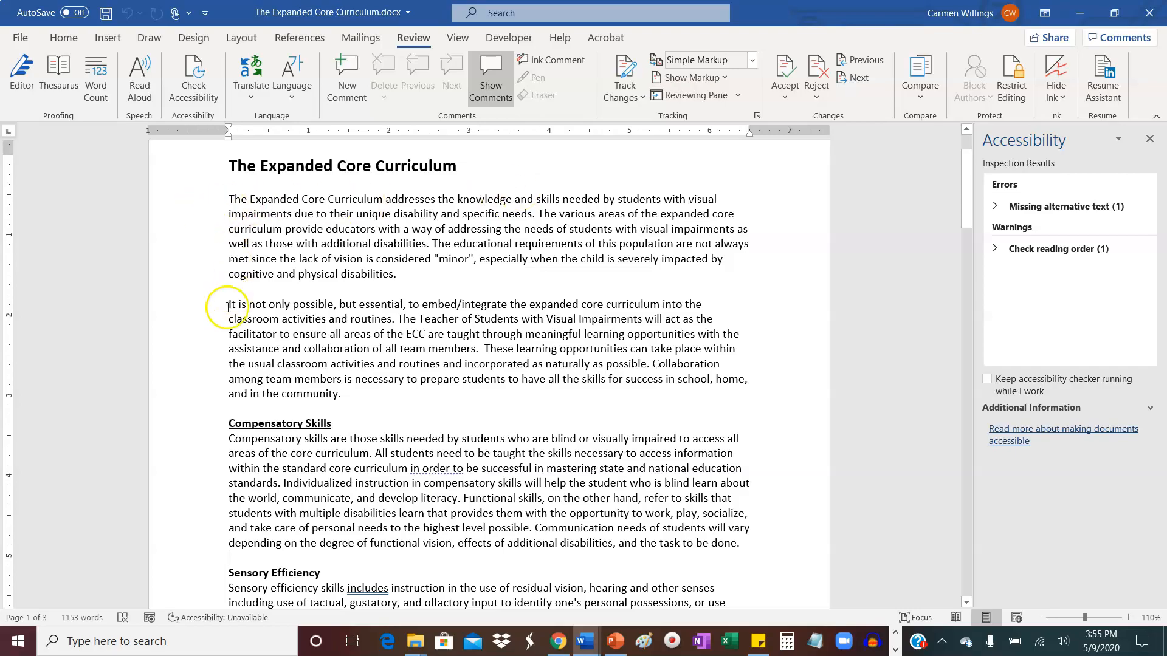
Keep the accessibility checker running while working and remove the blank line between the two introductory paragraphs
left_click(987, 378)
key("BackSpace")
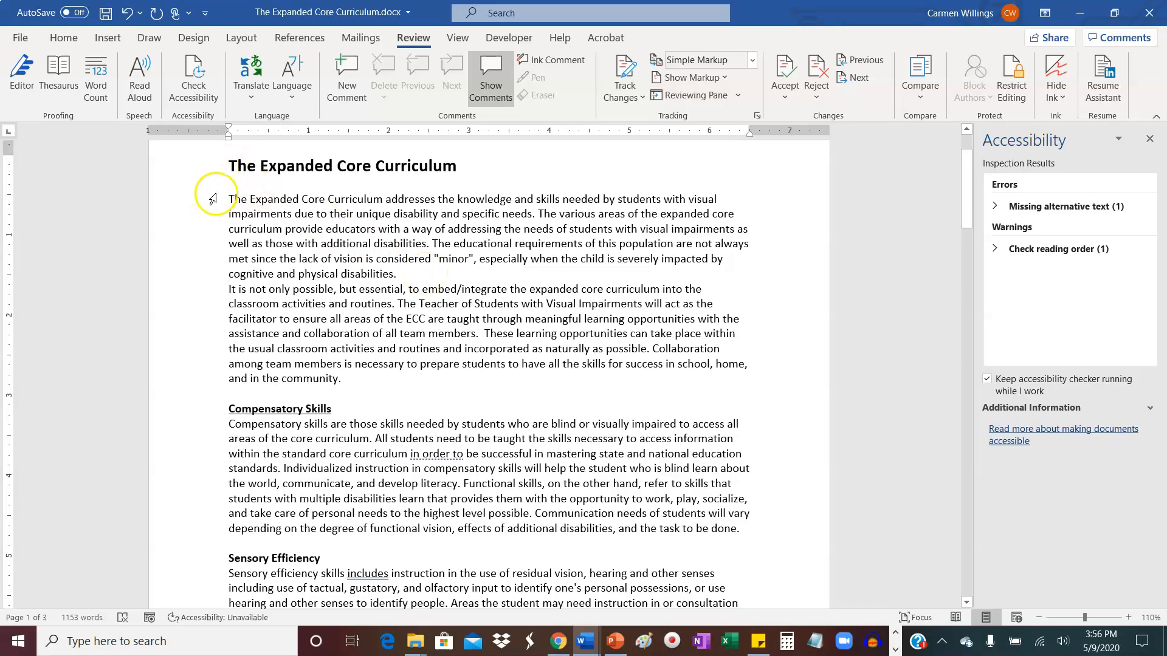
Set the line spacing of the entire document to 1.15
left_click_drag(229, 200, 384, 347)
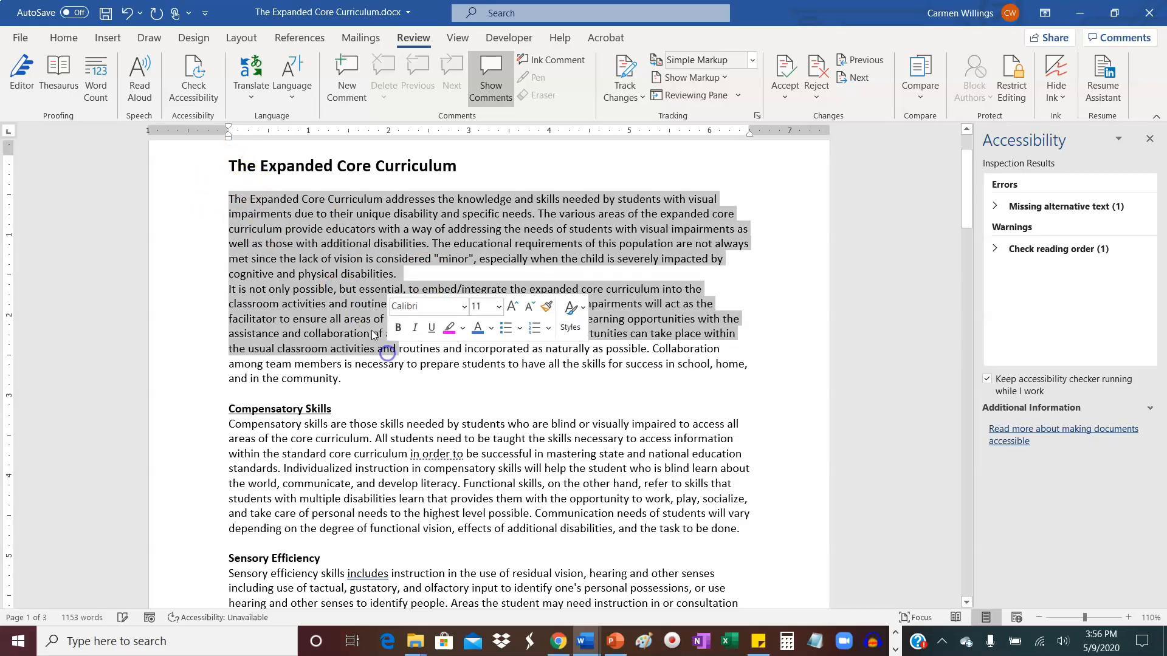
key("ctrl+a")
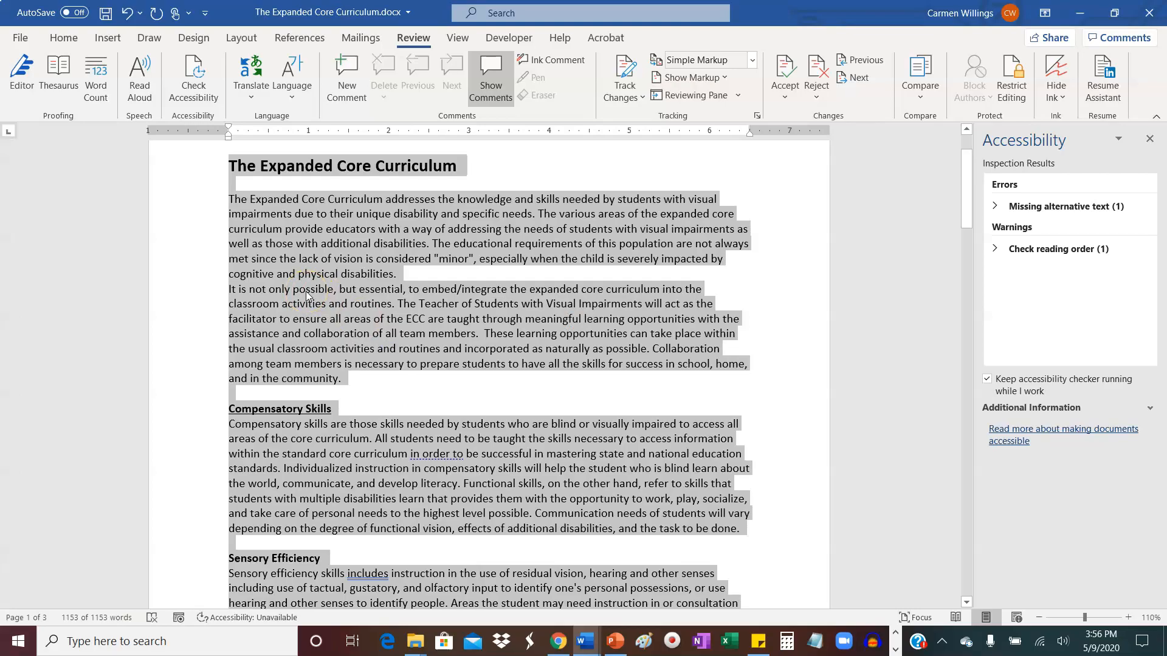
left_click(64, 38)
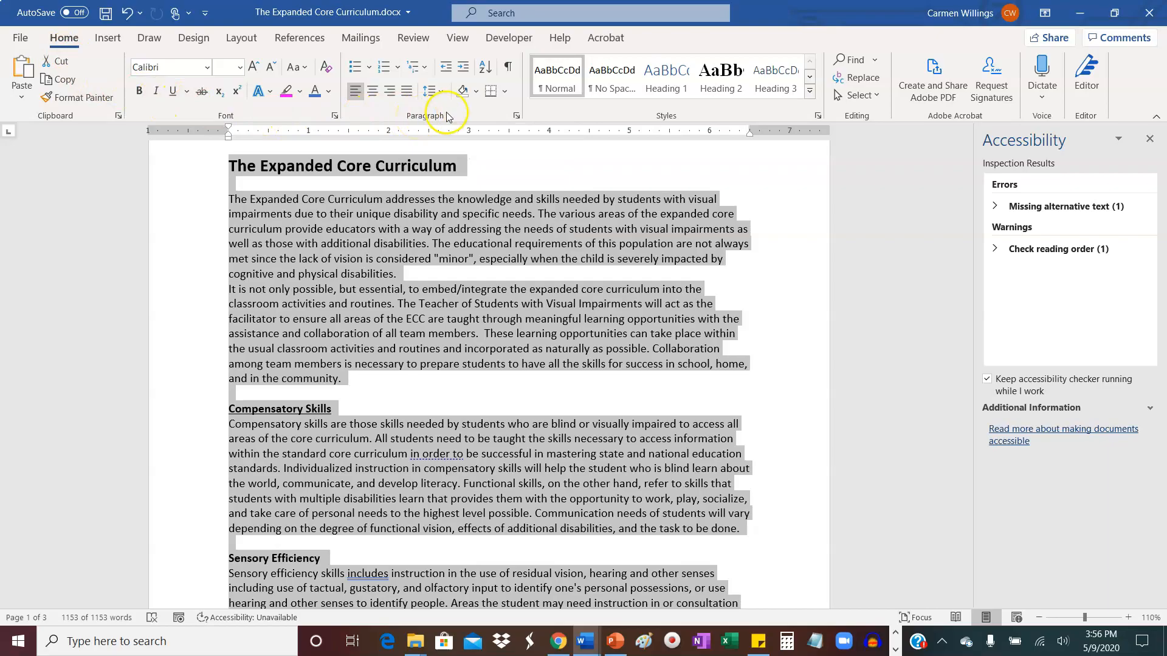
left_click(437, 91)
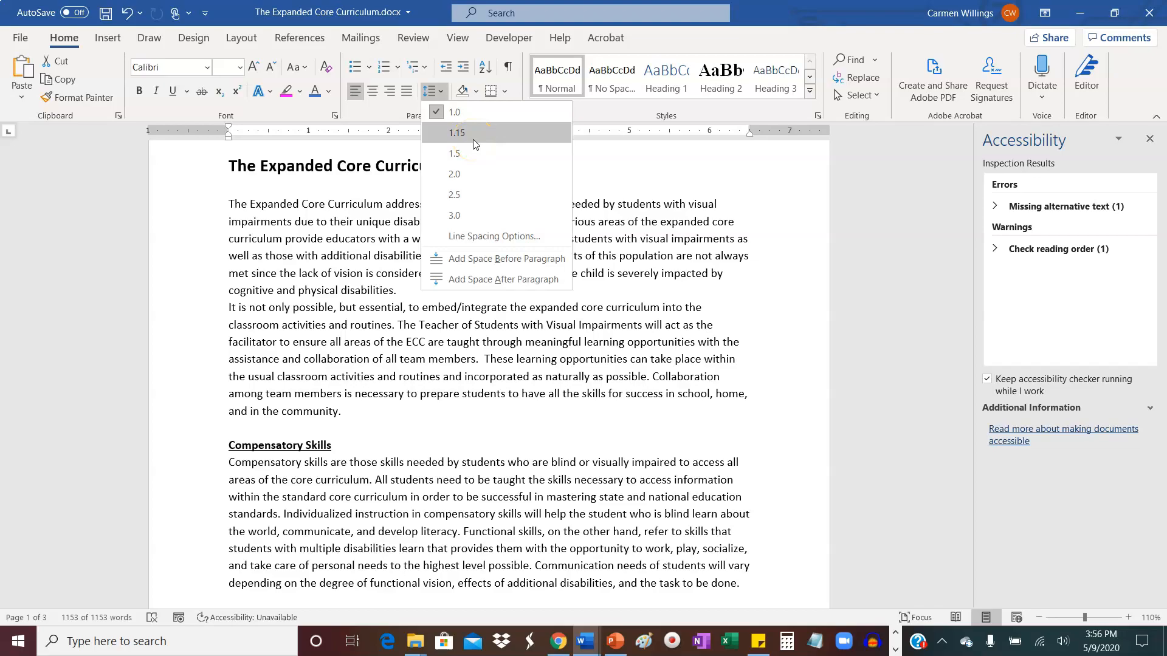
left_click(457, 132)
key("ctrl+a")
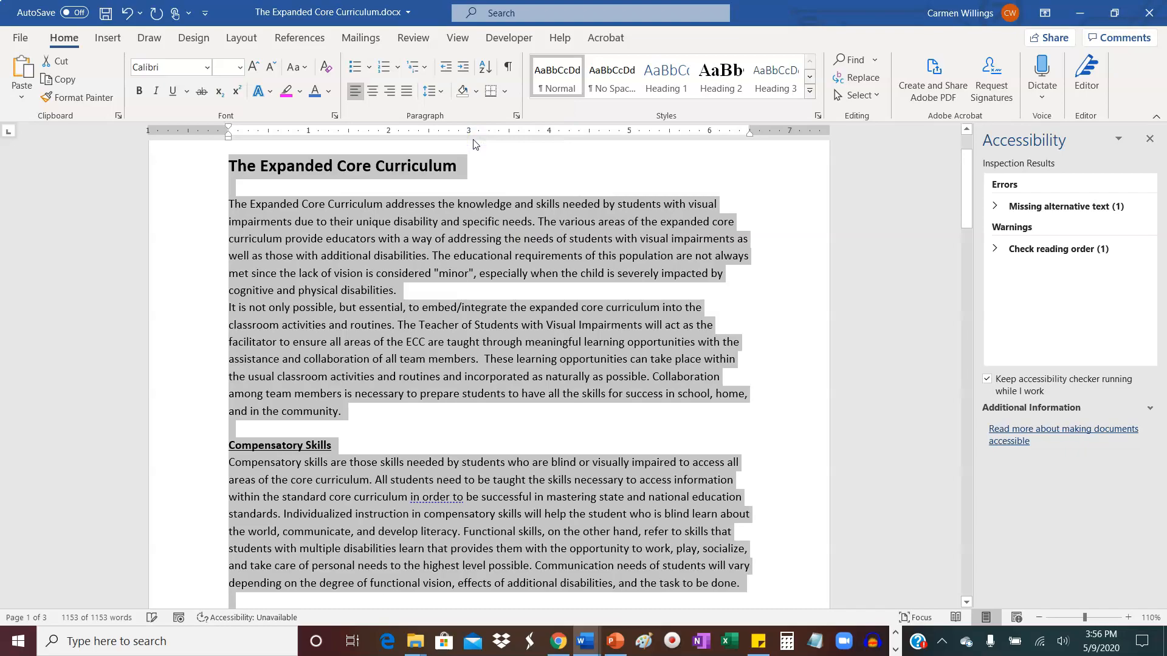
left_click(477, 190)
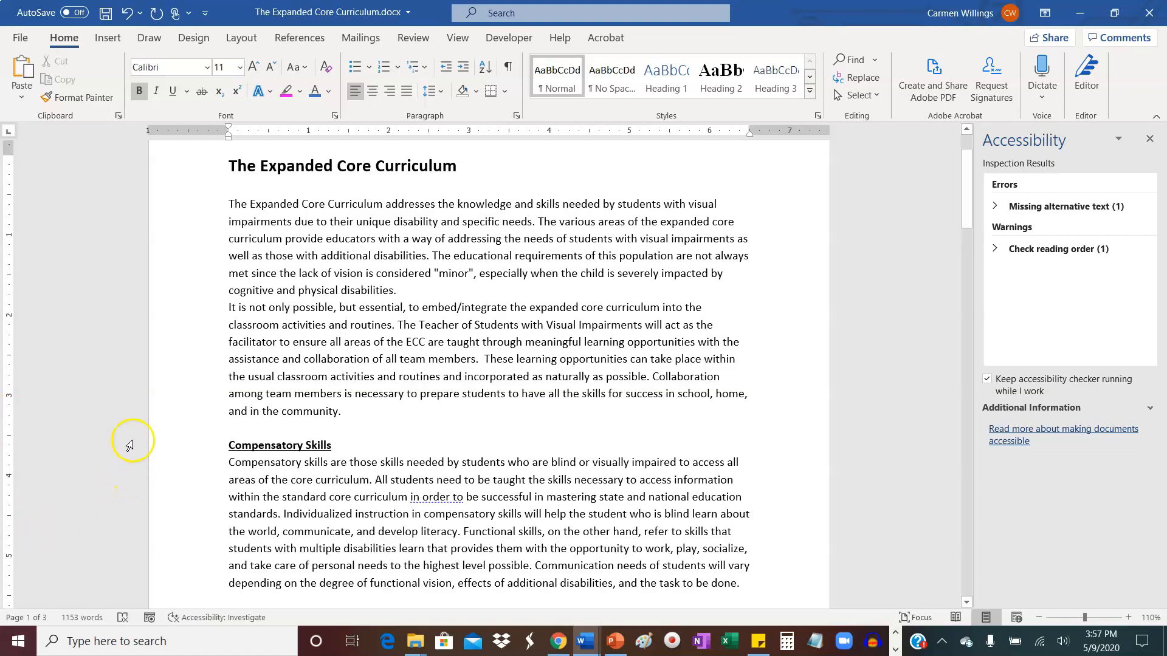
Set the paragraph spacing of the entire document to 6 pt before and 6 pt after
triple_click(212, 294)
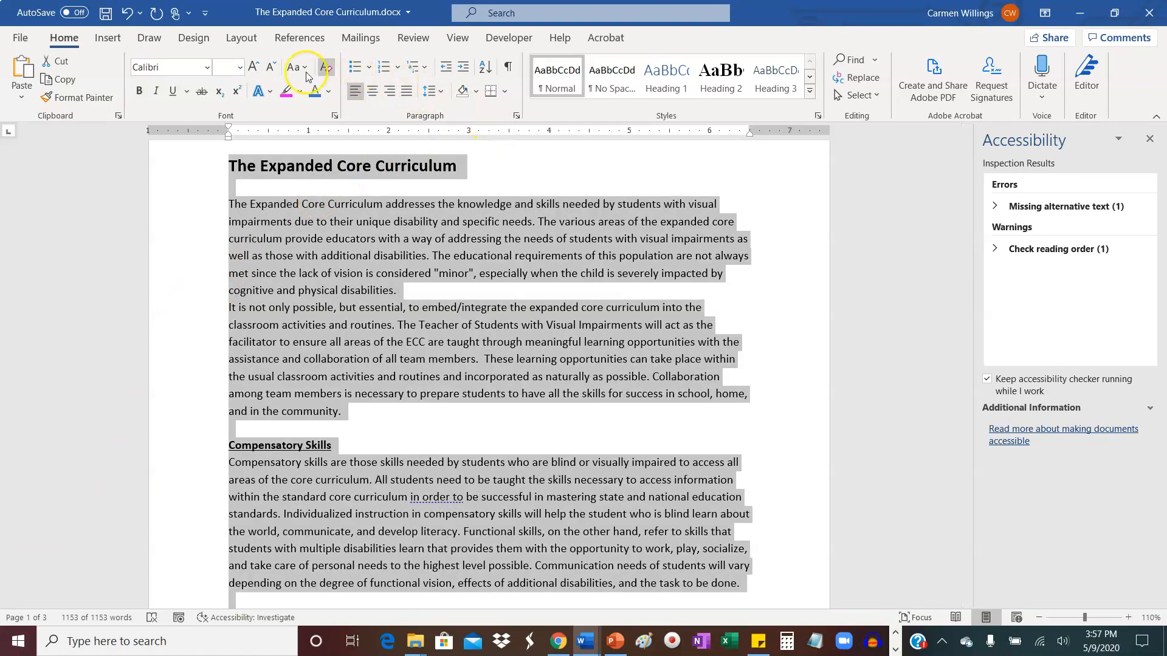
left_click(243, 39)
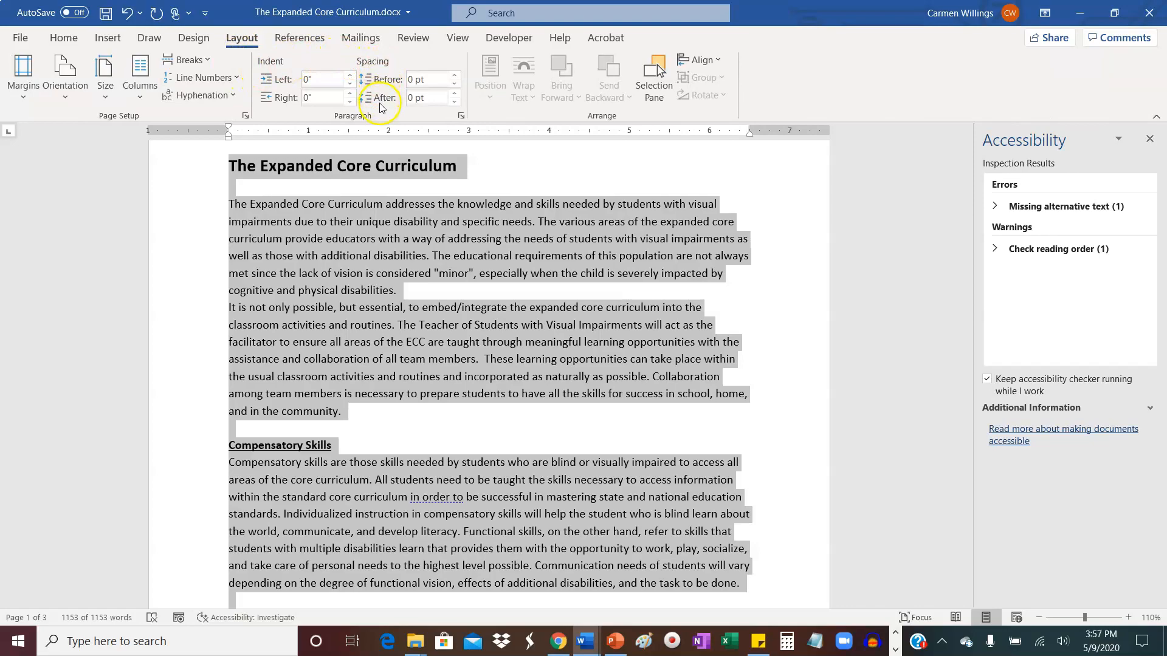
left_click(461, 117)
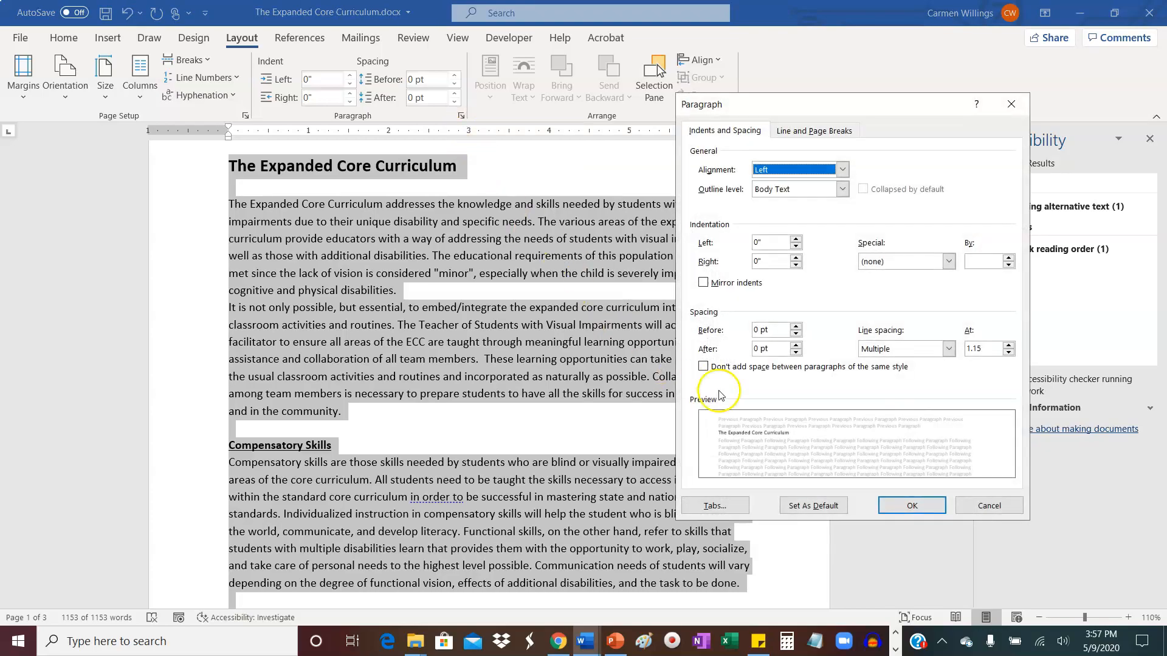
left_click(796, 349)
left_click(796, 326)
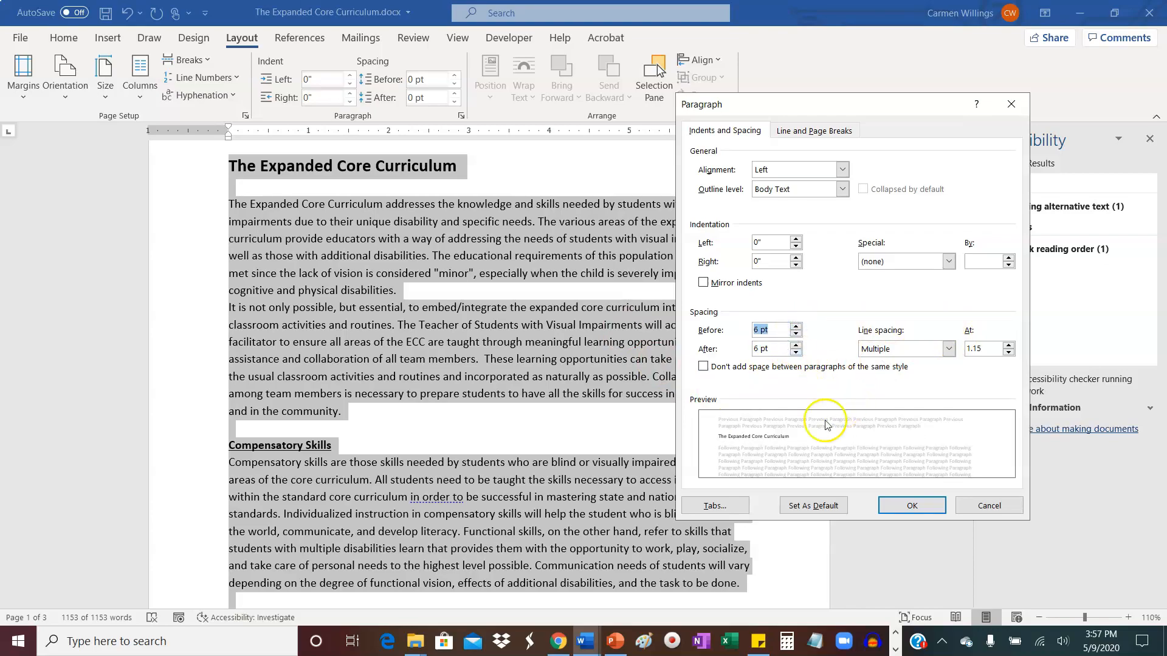
left_click(899, 506)
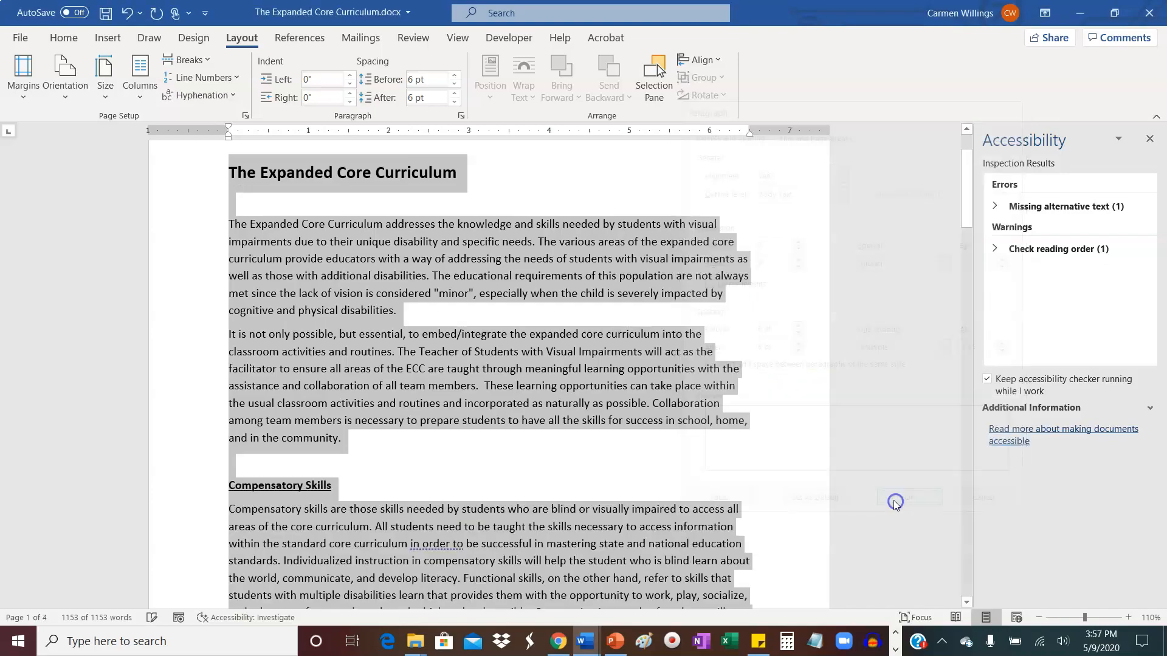
Delete the blank lines below the main title and above the Compensatory Skills heading
left_click(243, 209)
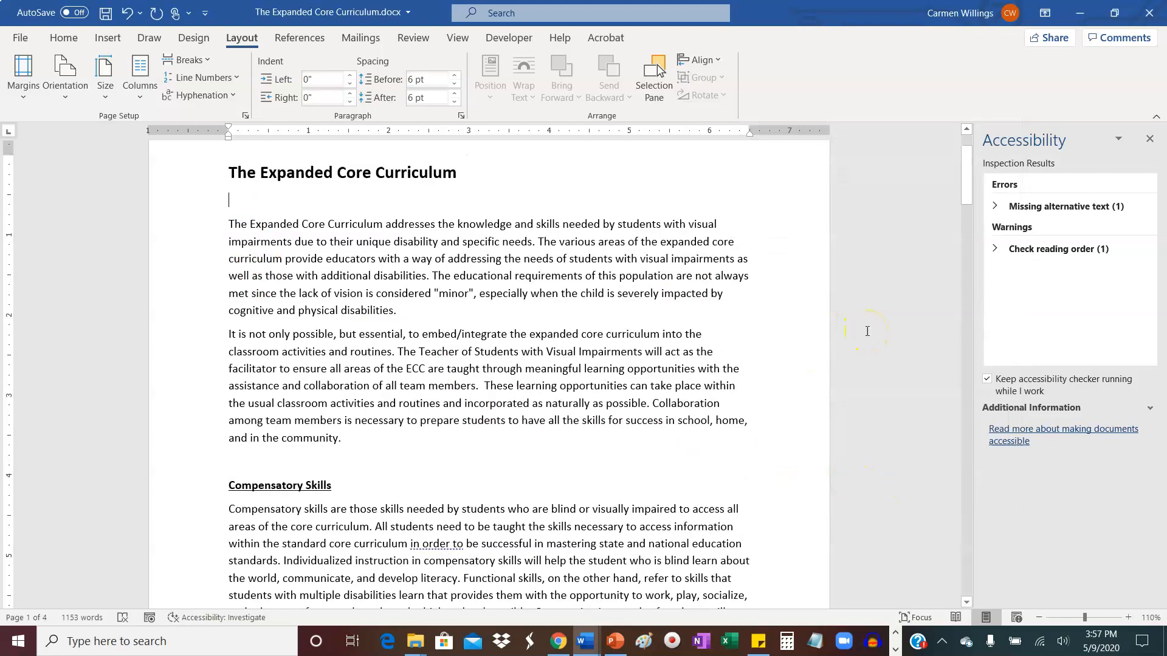
key("Delete")
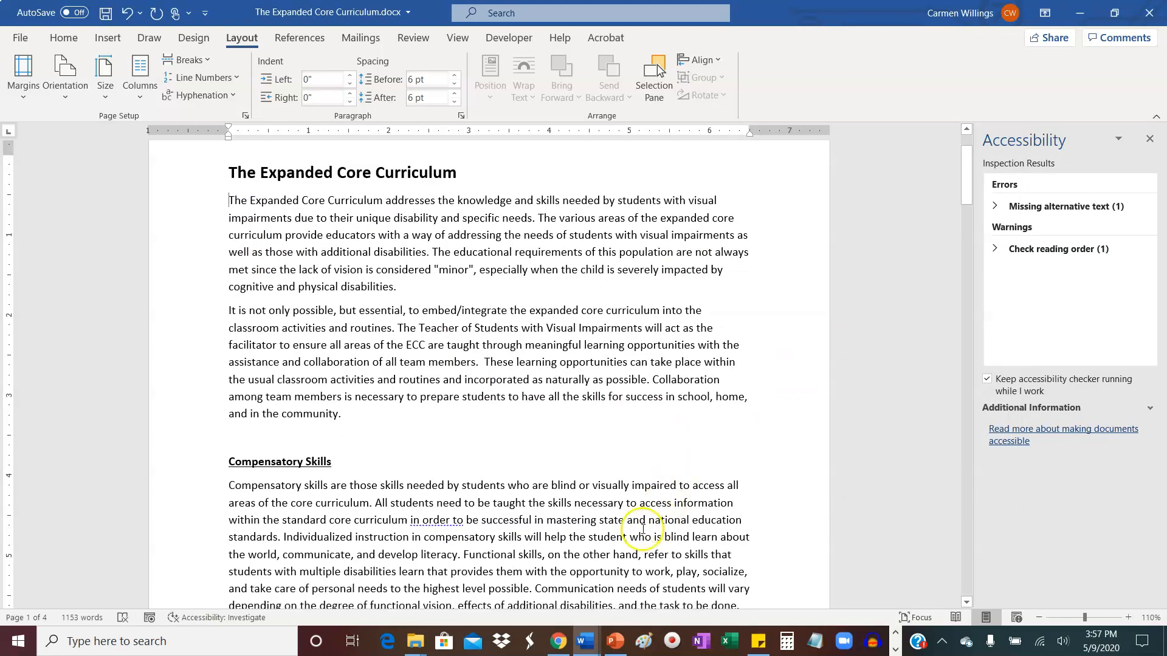
left_click(284, 441)
key("Delete")
Increase the paragraph spacing of the entire document to 12 pt before and 12 pt after
left_click(276, 389)
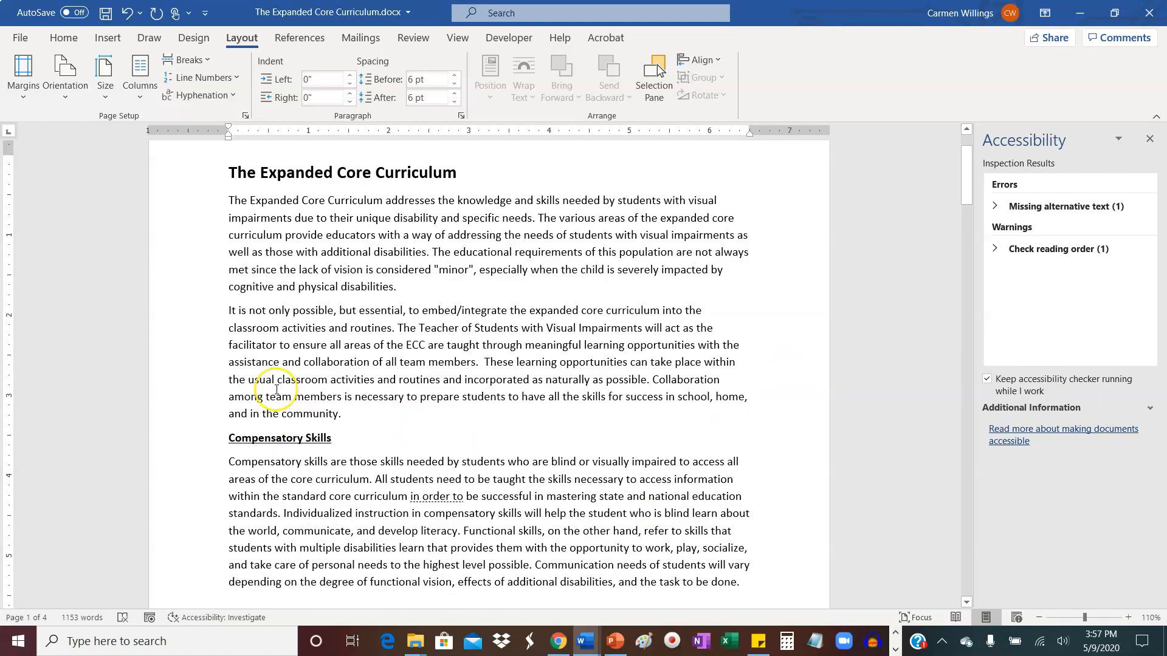
key("ctrl+a")
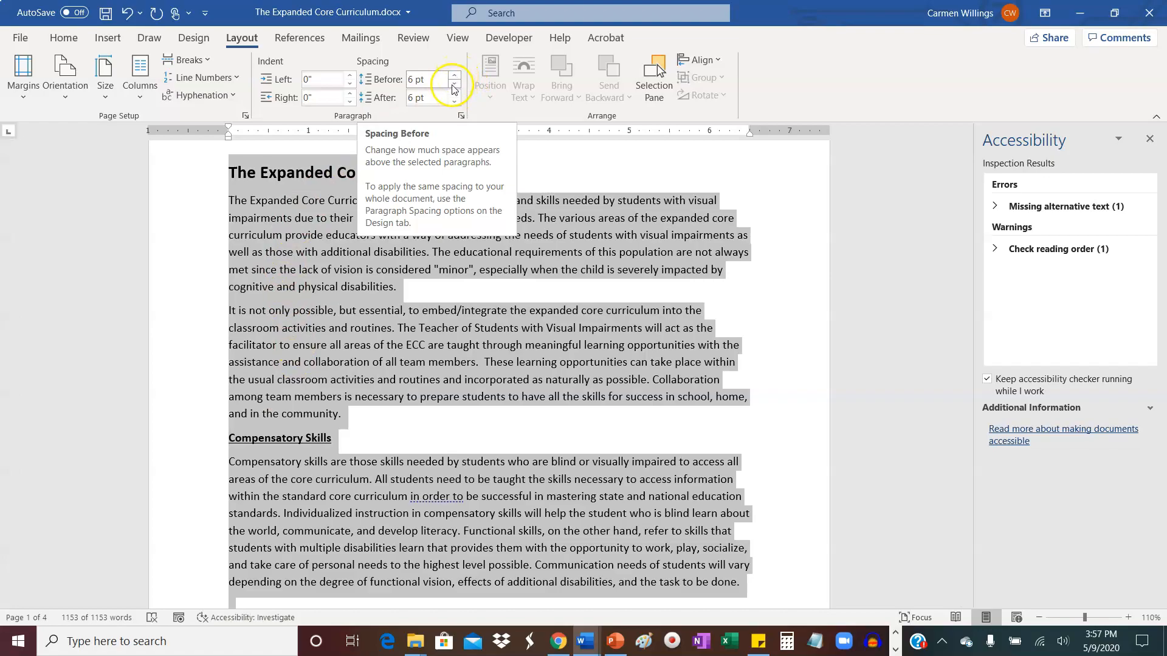
left_click(454, 76)
left_click(454, 93)
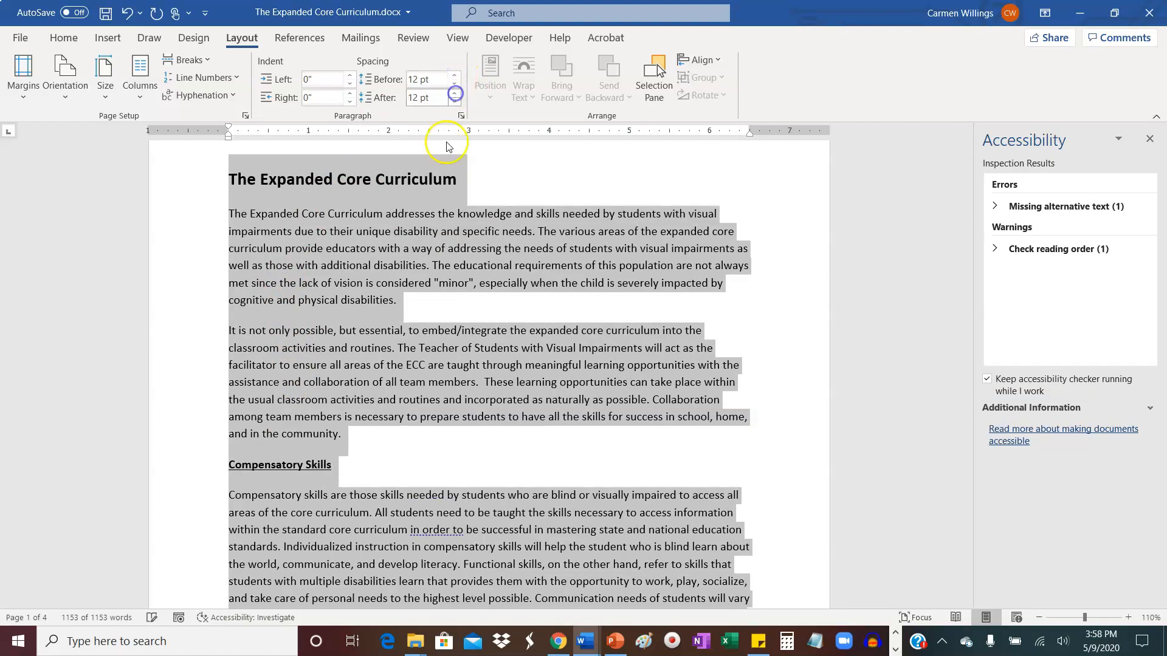
left_click(270, 338)
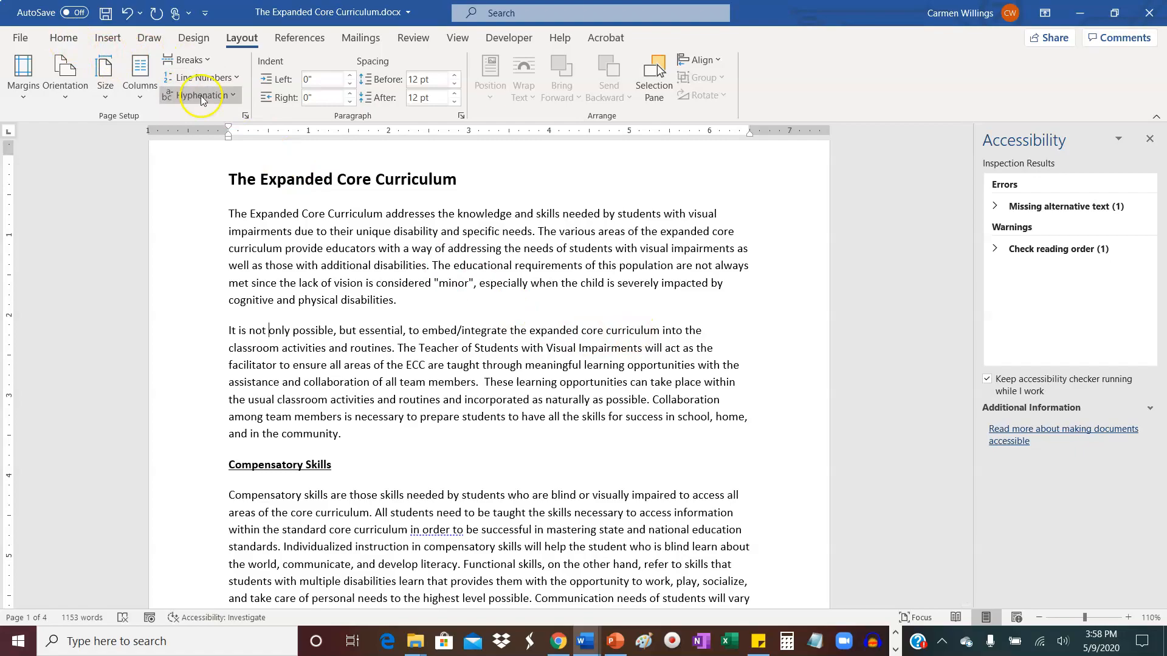
Modify the Normal style to use the Arial font
left_click(65, 41)
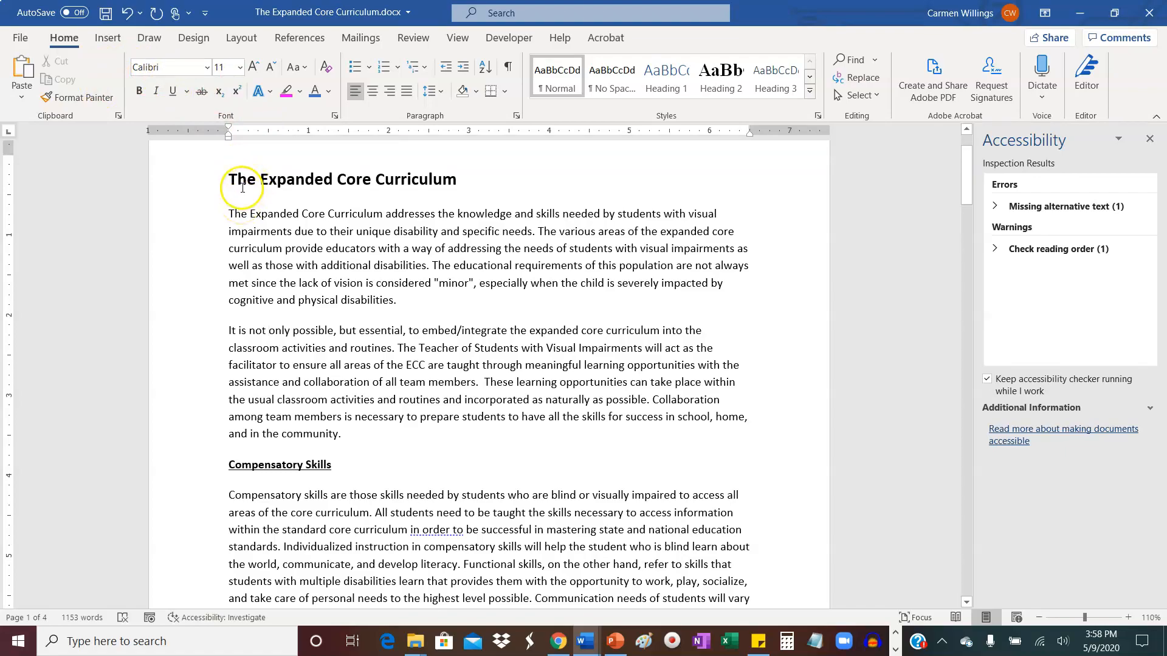
key("ctrl+a")
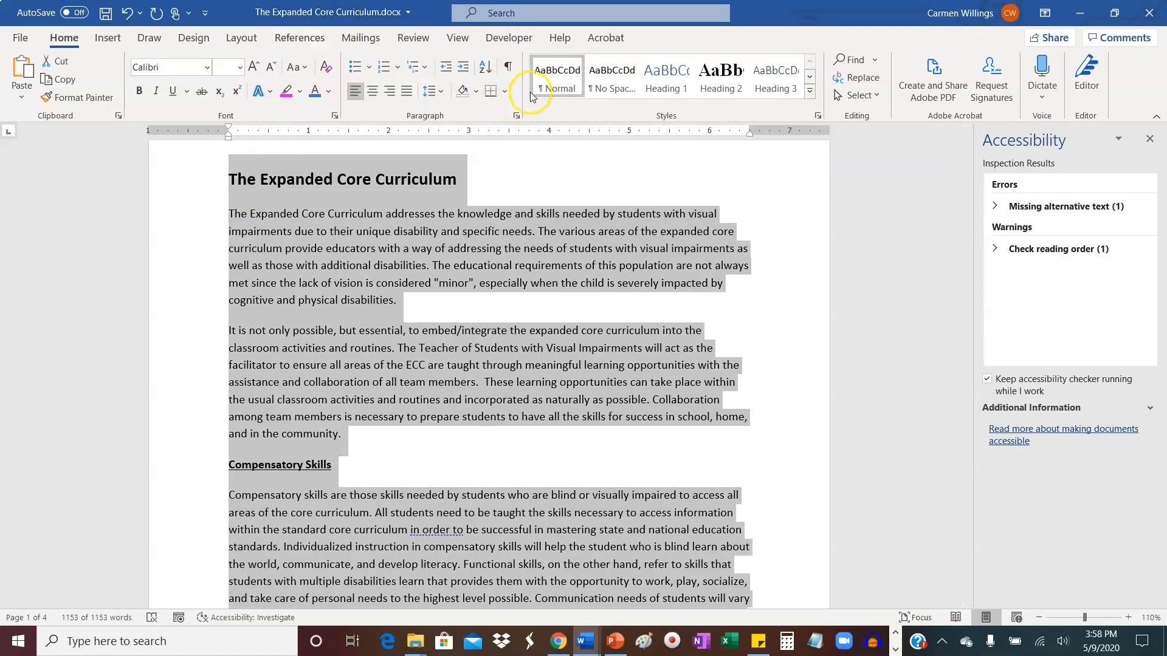
left_click(460, 182)
left_click(395, 179)
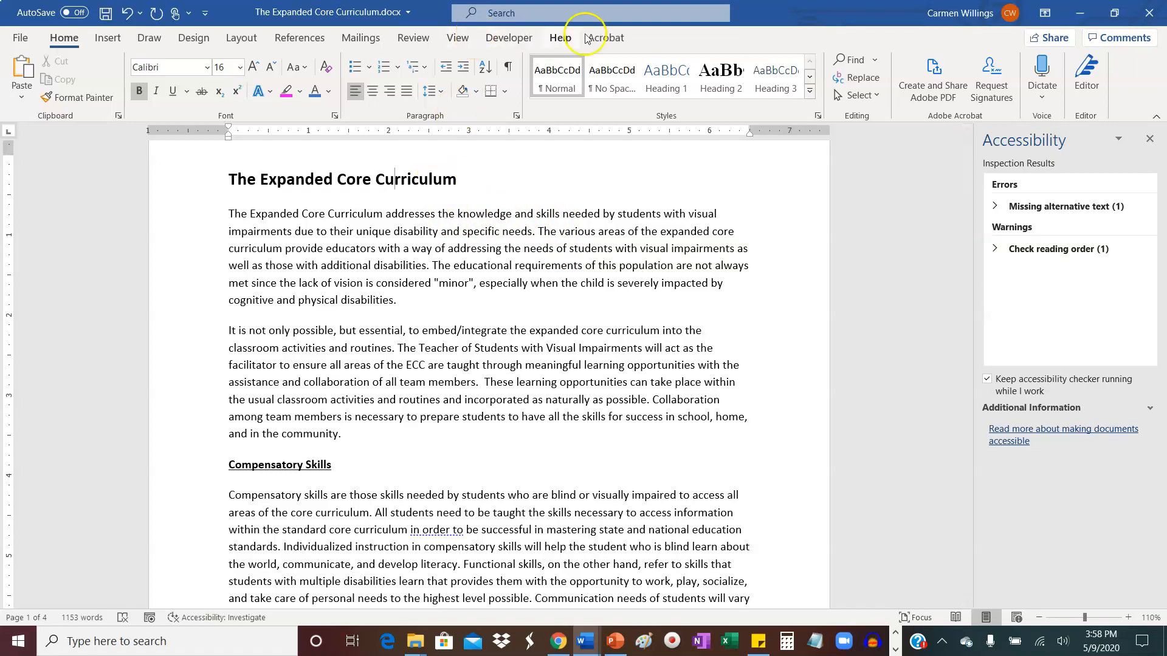
right_click(550, 78)
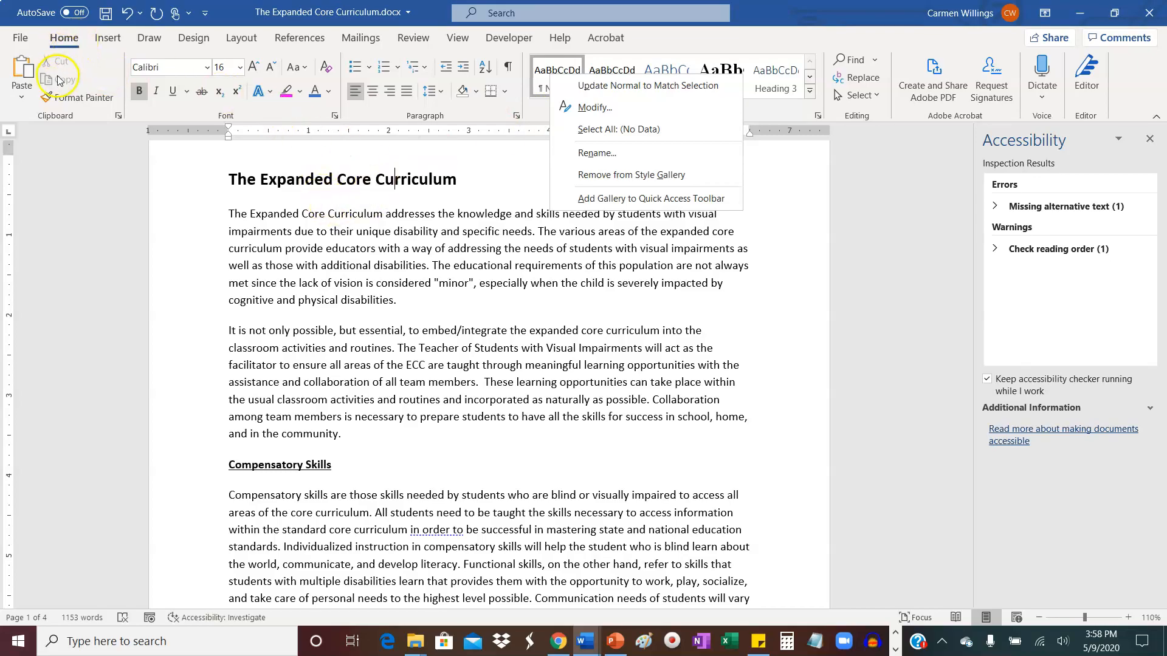
left_click(542, 116)
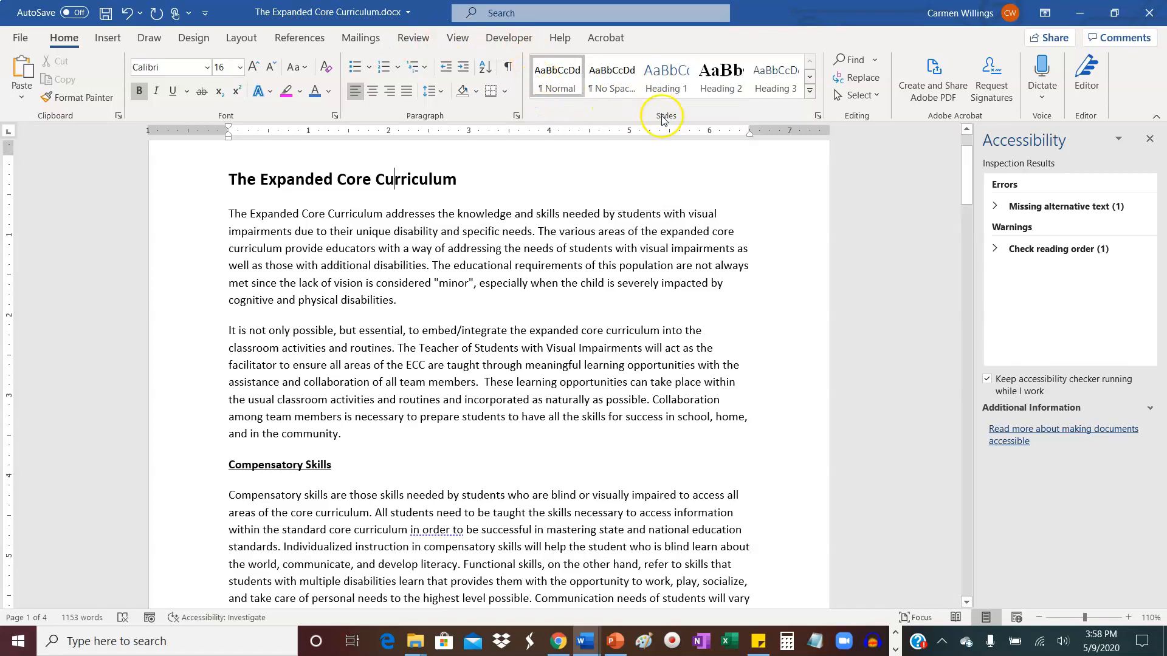
right_click(556, 81)
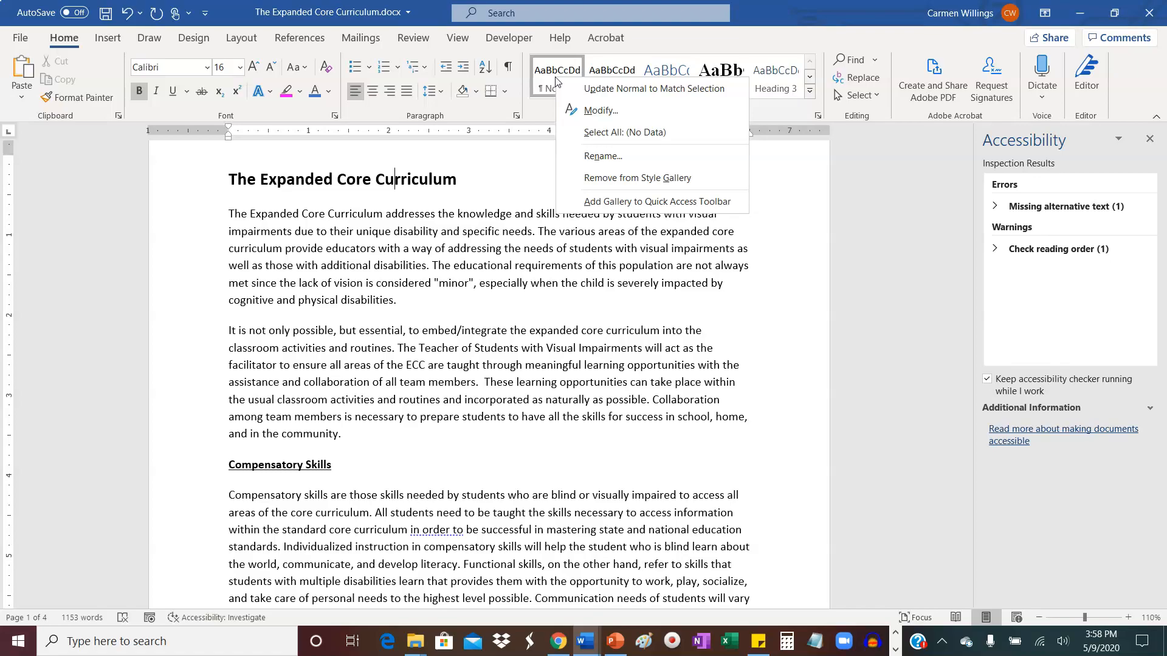
left_click(568, 112)
left_click(588, 116)
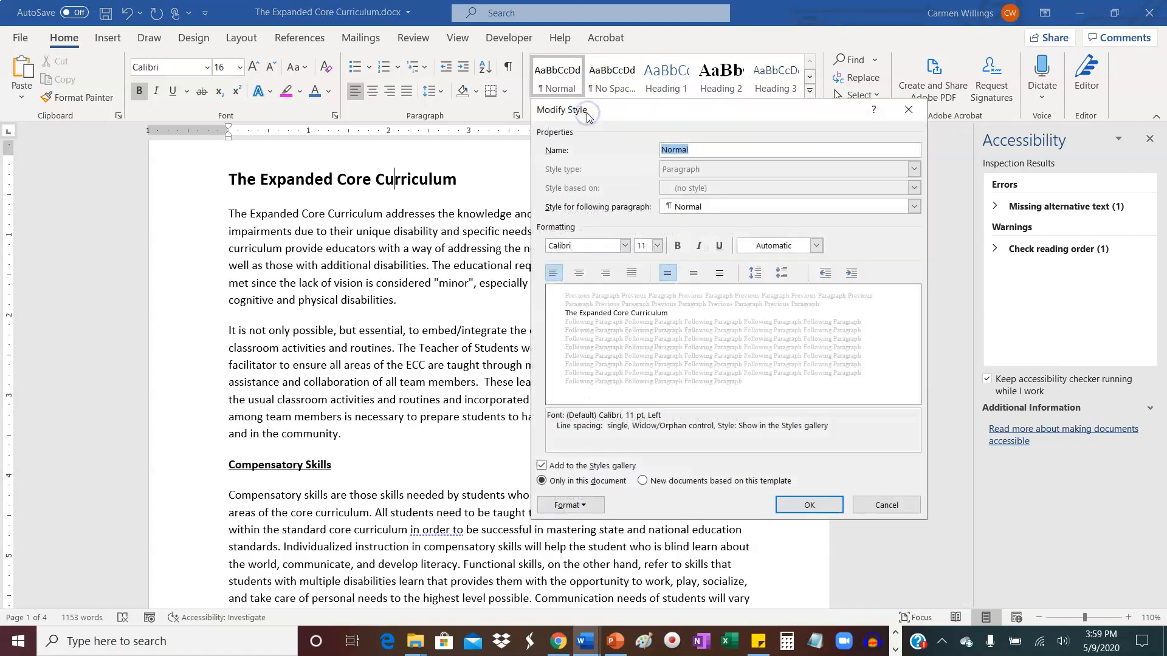
left_click(626, 246)
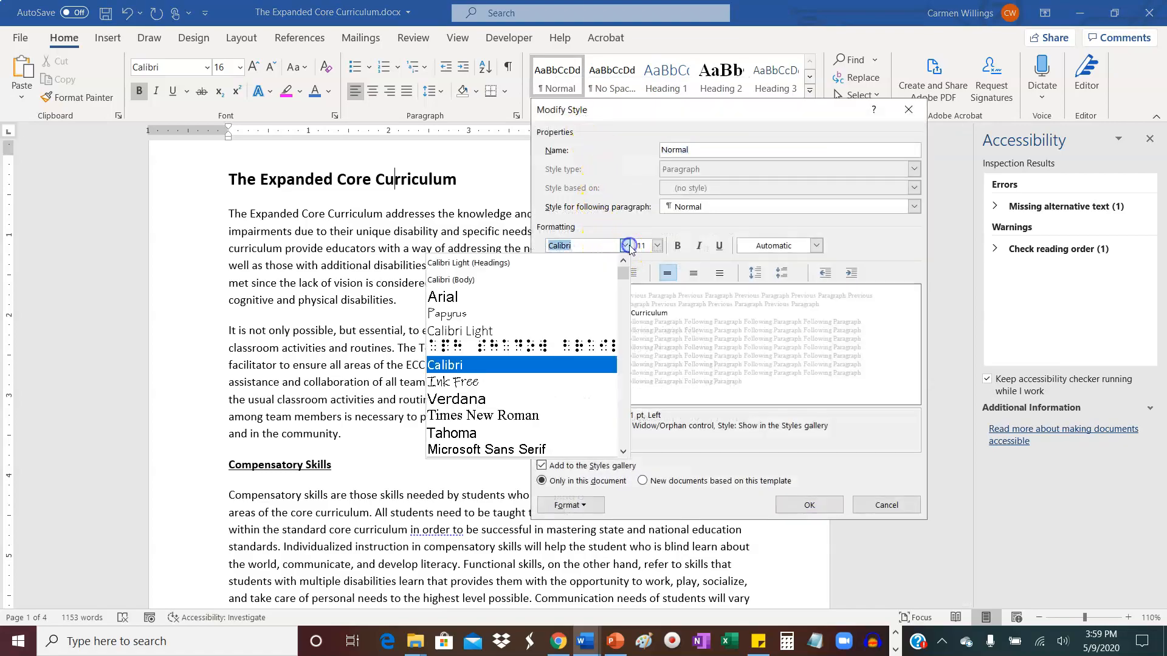
left_click(534, 296)
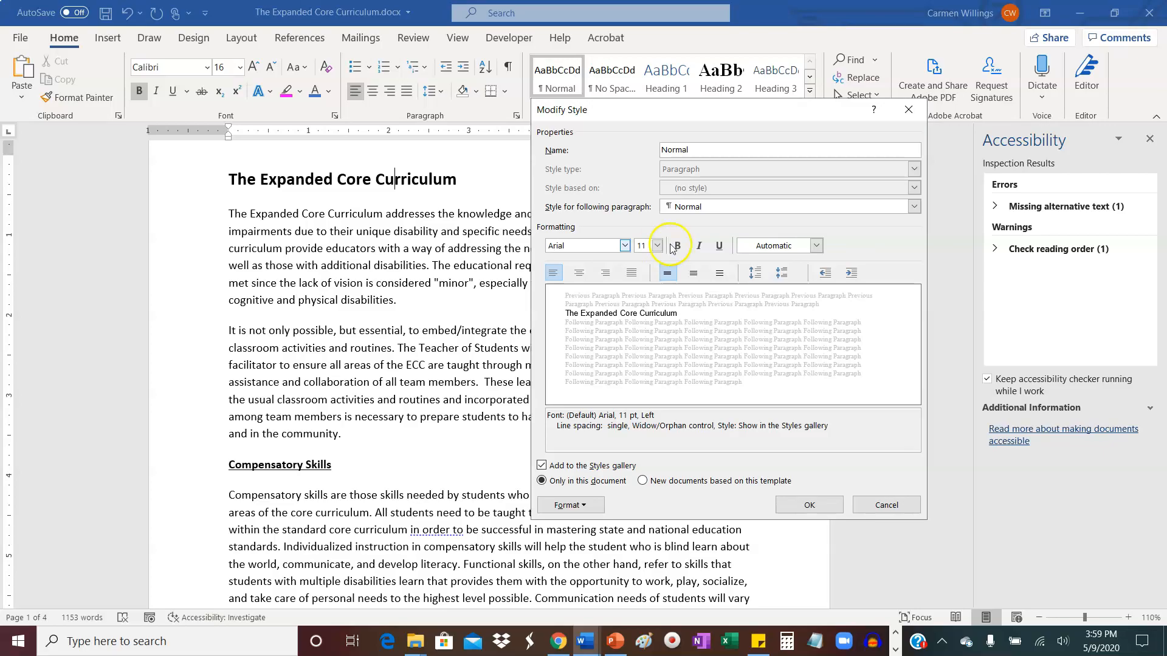
left_click(801, 502)
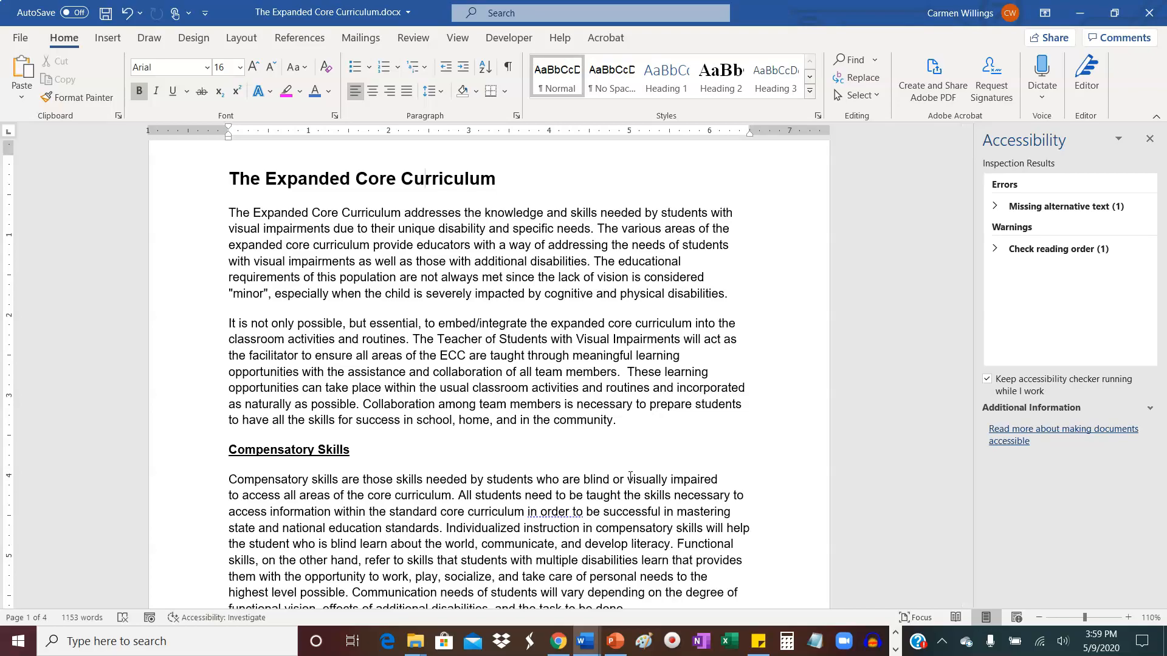
Delete the blank lines between the sections from Compensatory Skills down to the Independent Living Skills heading
left_click(323, 307)
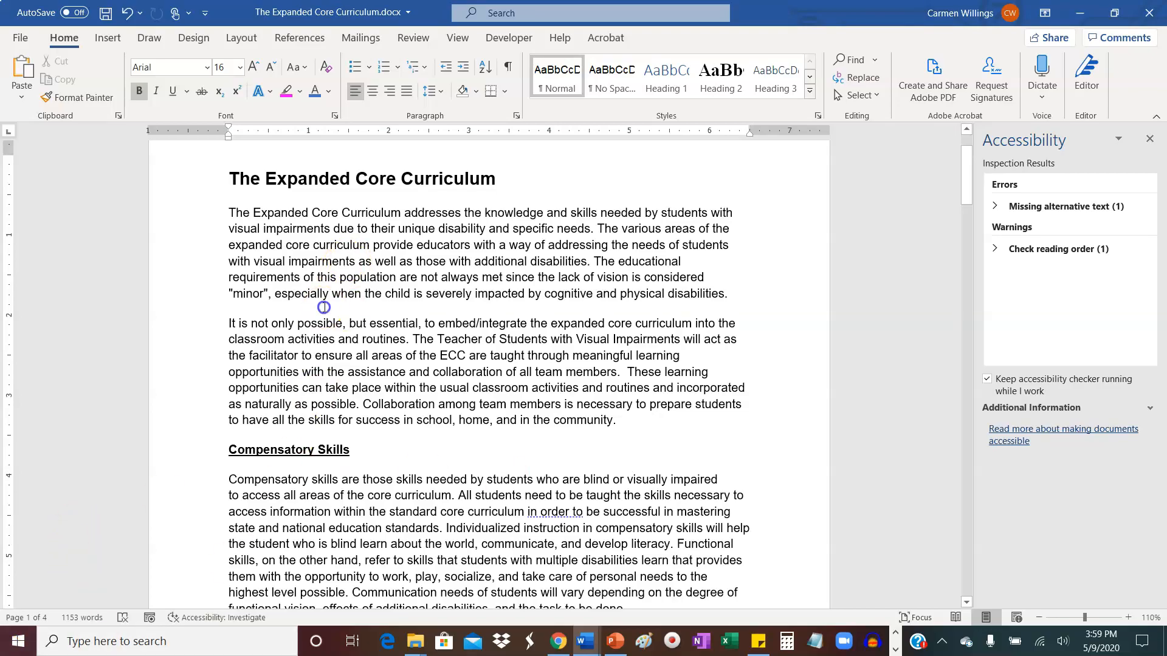
left_click(296, 435)
scroll(298, 395, "down", 6)
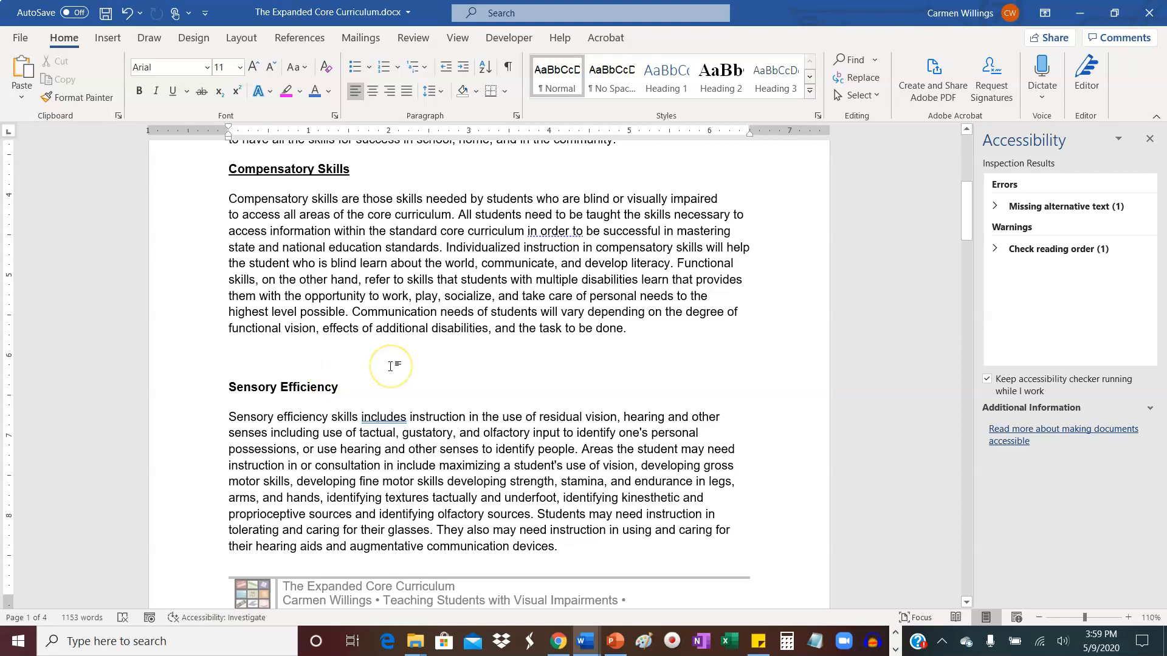
scroll(391, 366, "down", 8)
left_click(297, 381)
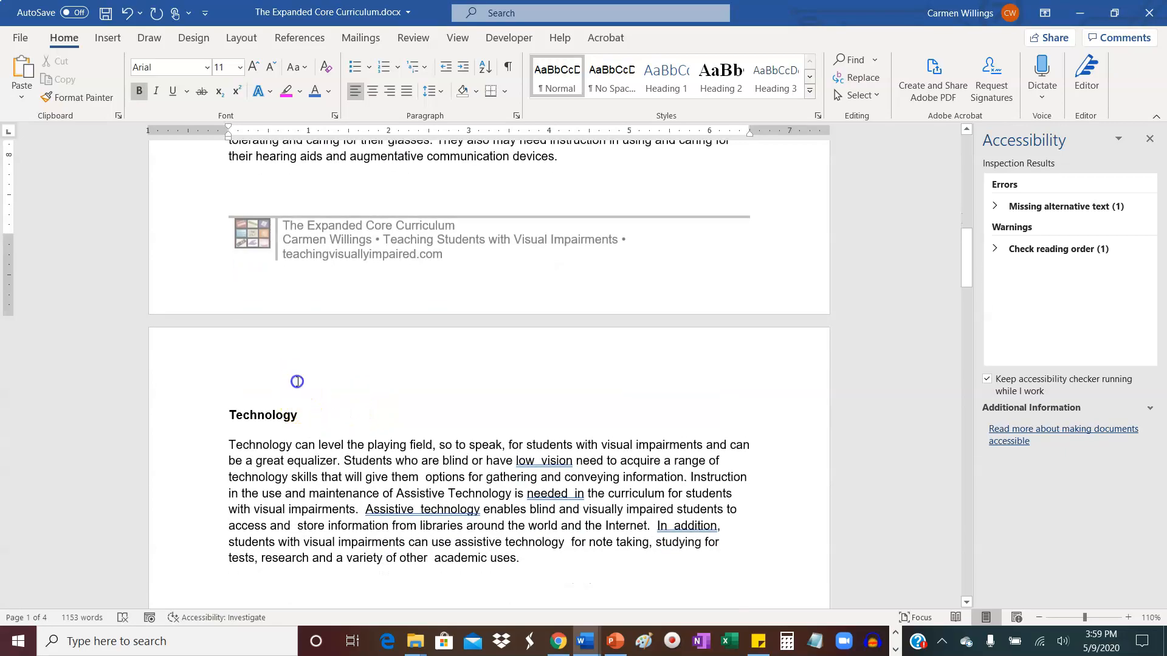
scroll(297, 382, "down", 4)
left_click(246, 496)
key("BackSpace")
Delete the blank lines above the Social Skills, Recreation & Leisure Skills and Career & Vocational headings
scroll(308, 547, "down", 3)
left_click(288, 413)
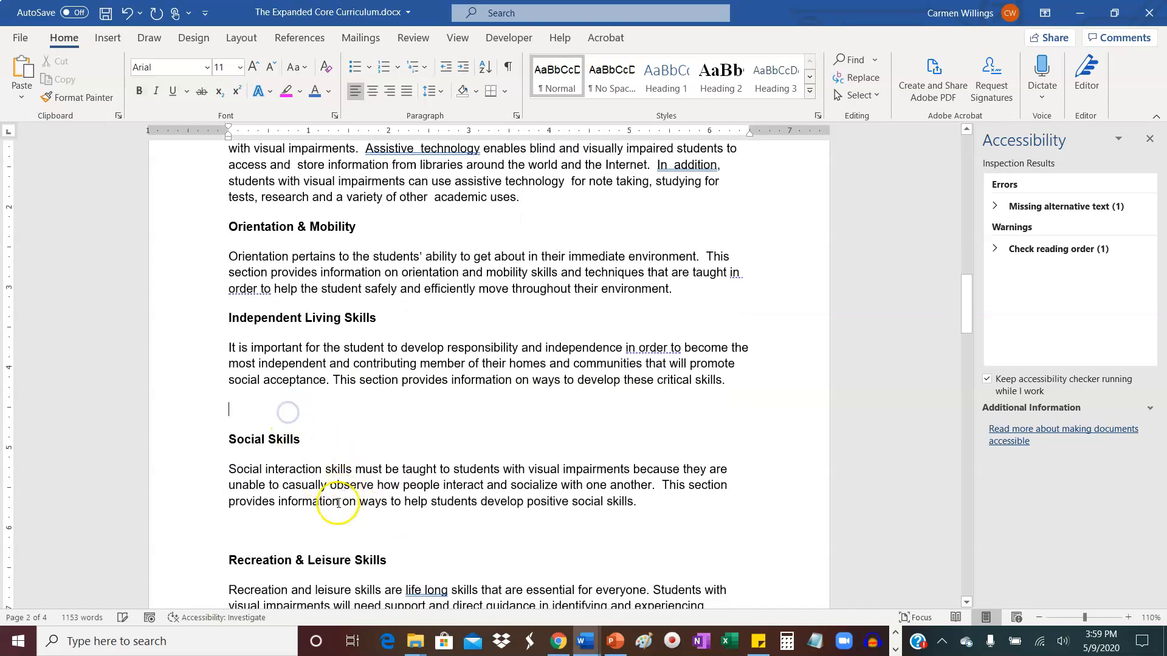
key("BackSpace")
scroll(338, 502, "down", 2)
left_click(281, 375)
key("Delete")
left_click(260, 486)
key("BackSpace")
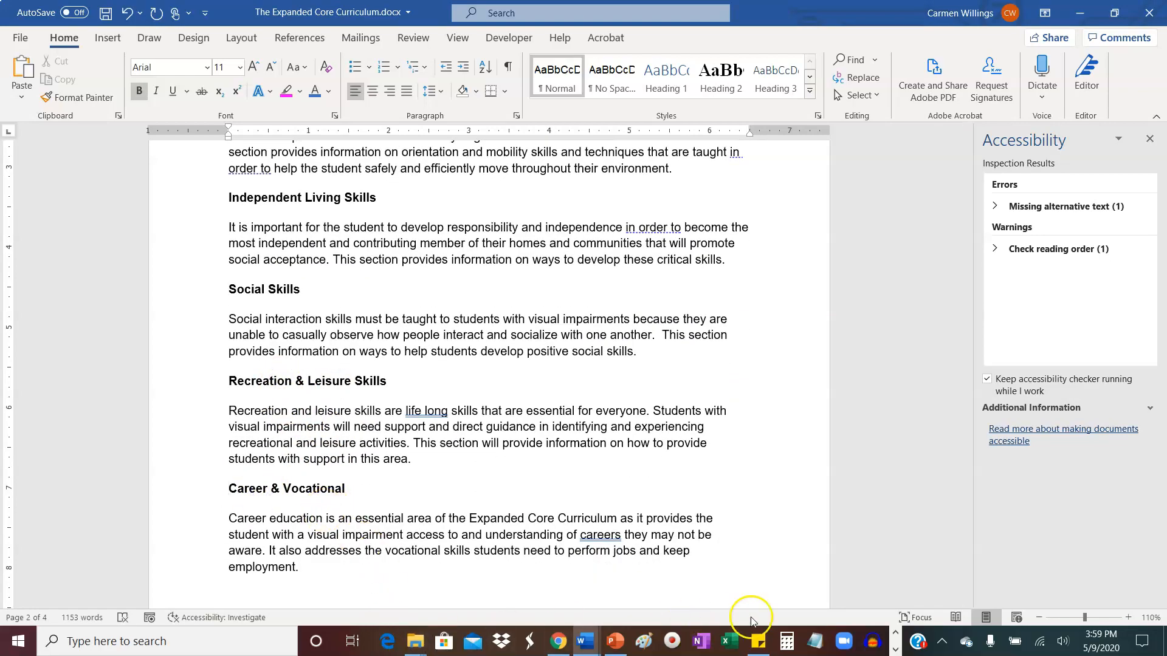
Open the formatting checklist in Sticky Notes and look through the document for the listed items
left_click(759, 641)
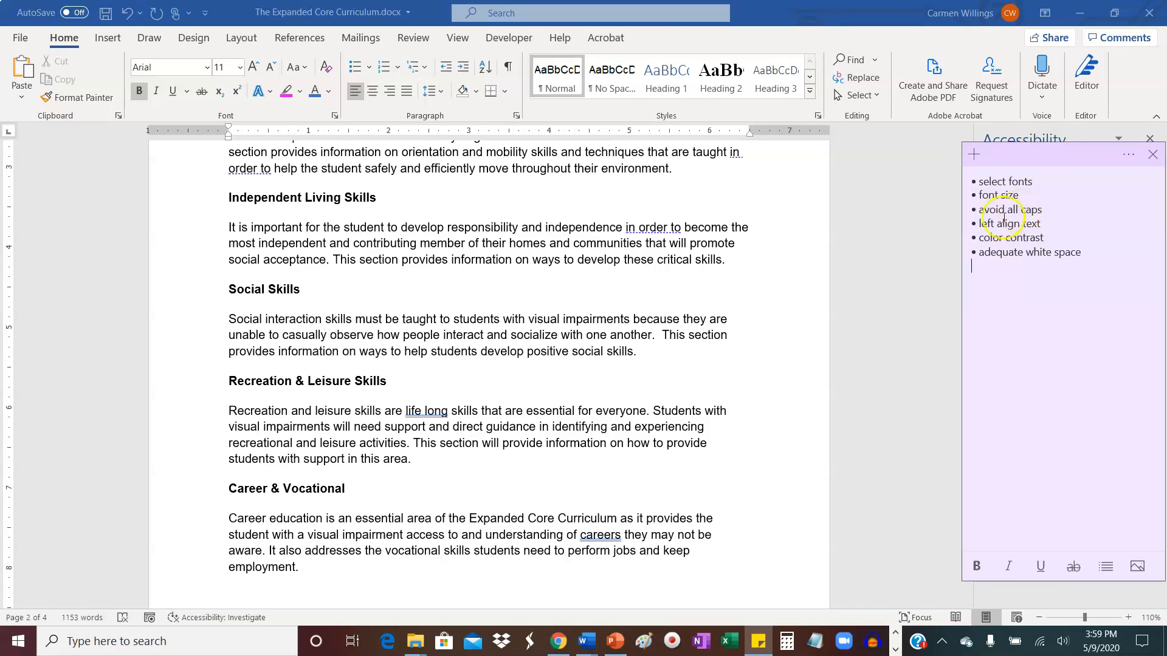
scroll(555, 495, "up", 15)
scroll(563, 413, "down", 15)
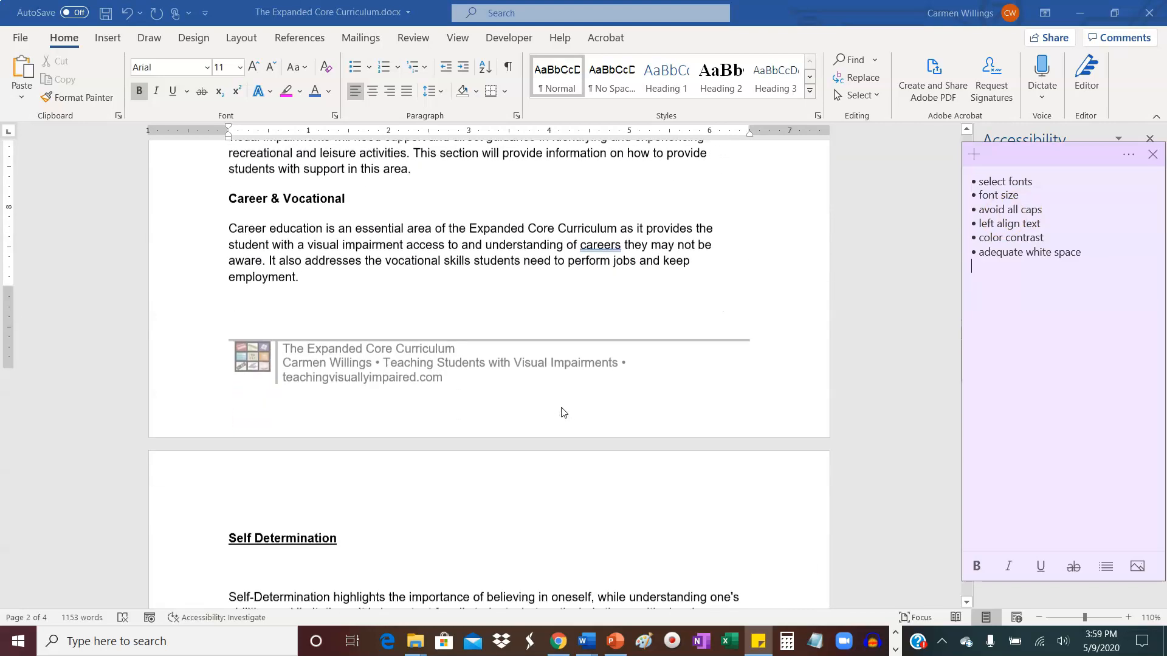
Delete the blank lines below the Self Determination heading and above the More Online Resources heading
scroll(563, 413, "down", 6)
left_click(313, 178)
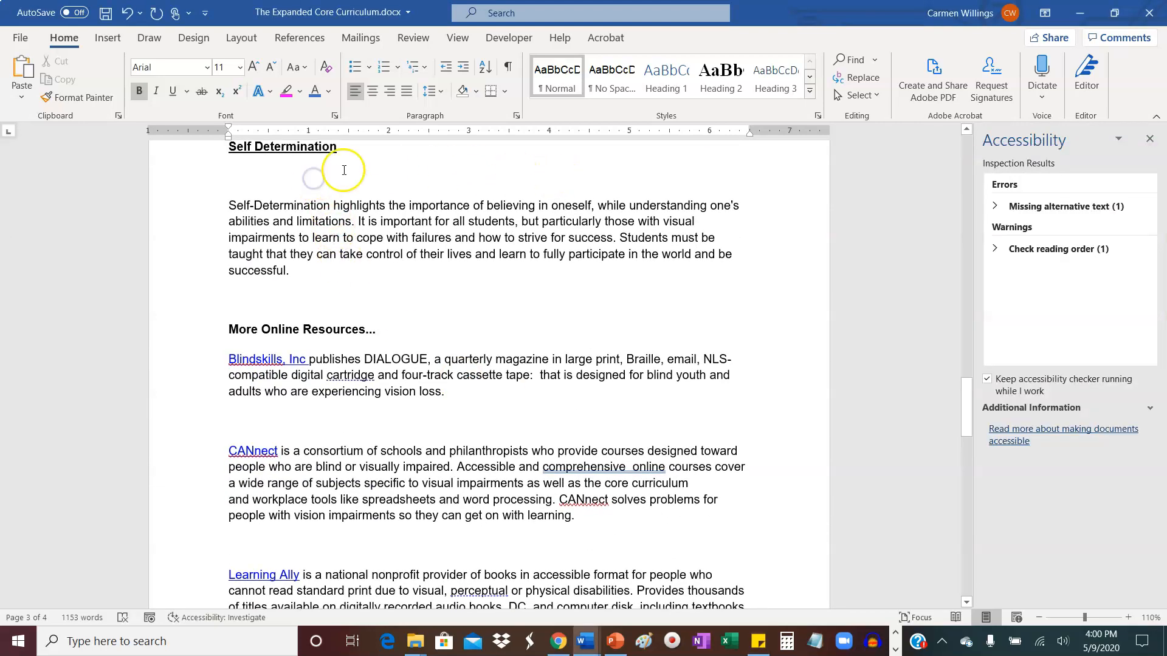
key("BackSpace")
left_click(303, 259)
key("BackSpace")
left_click(257, 333)
key("BackSpace")
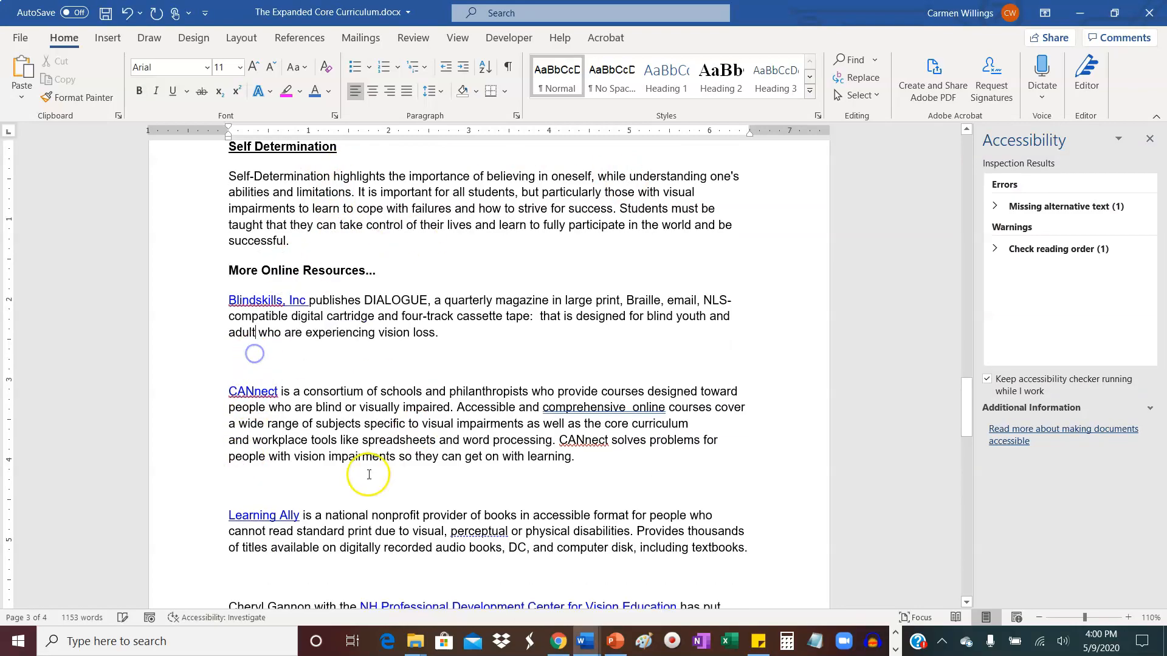
key("ctrl+z")
Delete the blank lines between the entries under More Online Resources and above the closing italic quote
left_click(249, 361)
key("BackSpace")
left_click(305, 465)
key("BackSpace")
key("BackSpace")
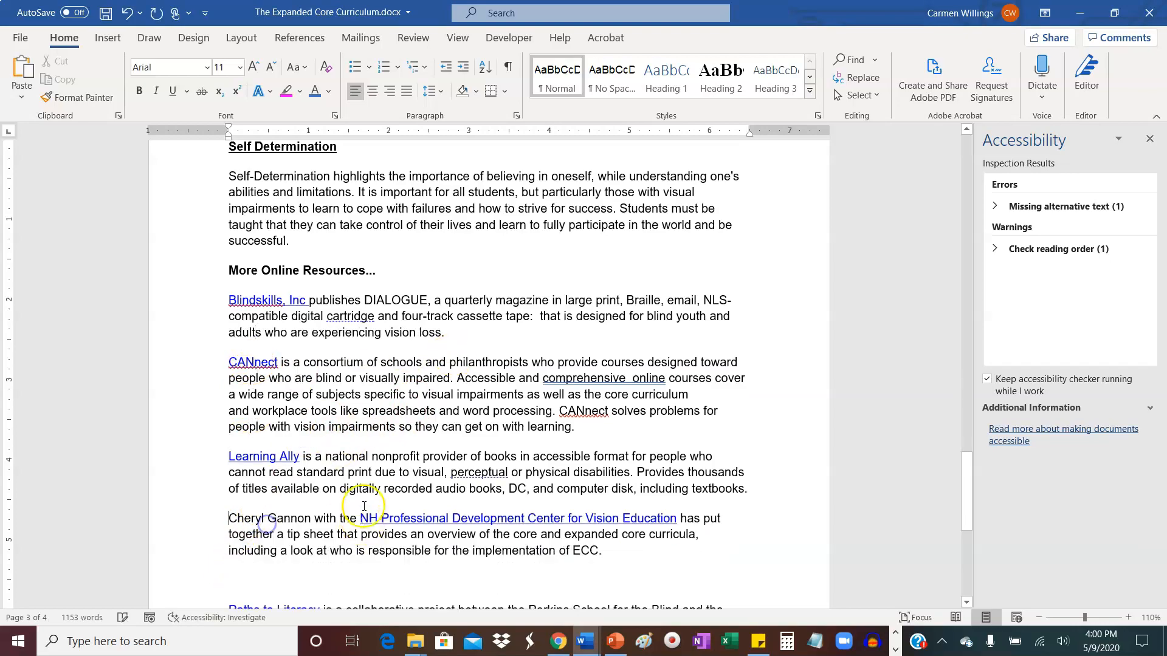
scroll(294, 395, "down", 4)
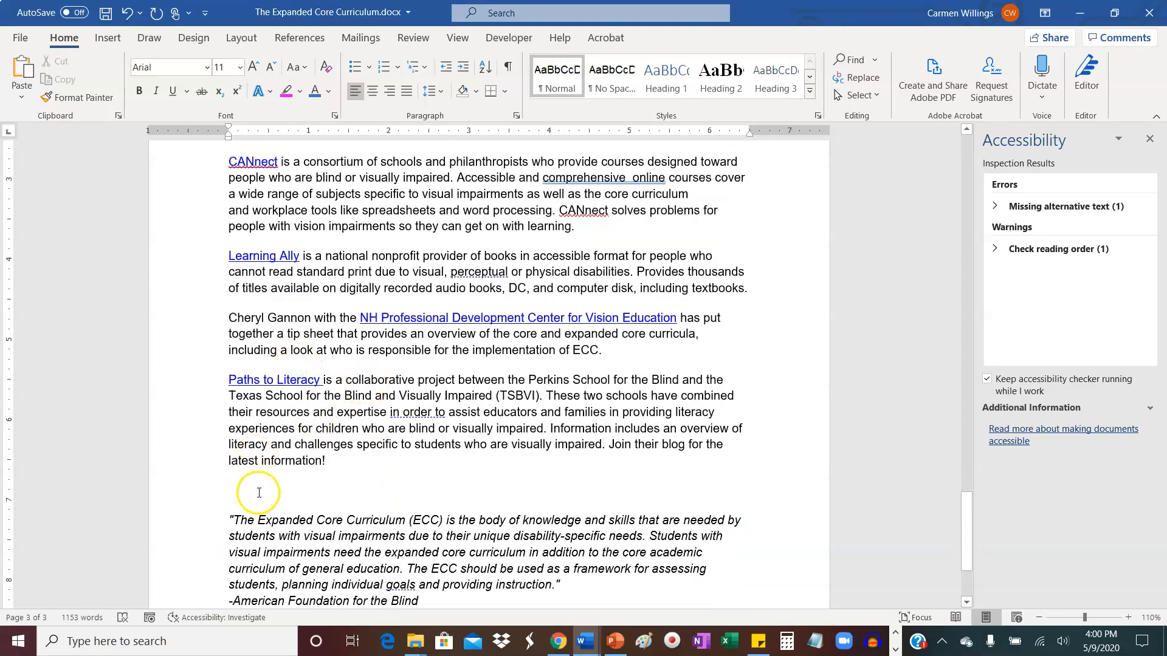
left_click(259, 494)
key("Delete")
Review the document's spacing from the end back to the title and consult the Sticky Notes checklist
scroll(363, 483, "up", 2)
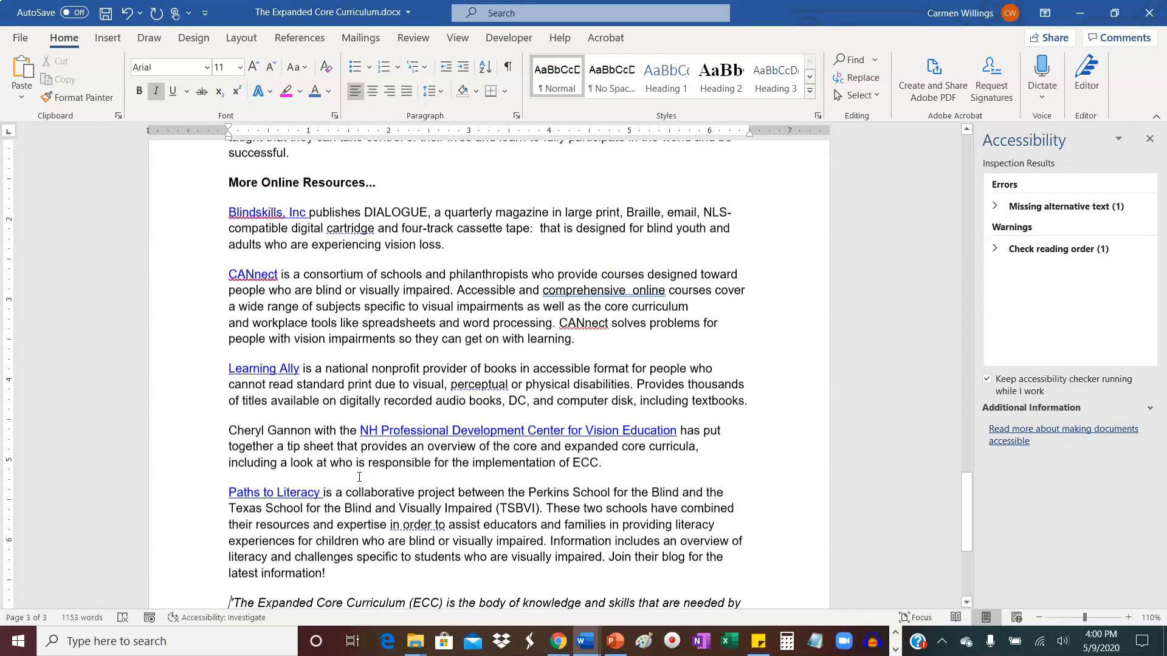
scroll(360, 477, "down", 4)
scroll(360, 477, "up", 15)
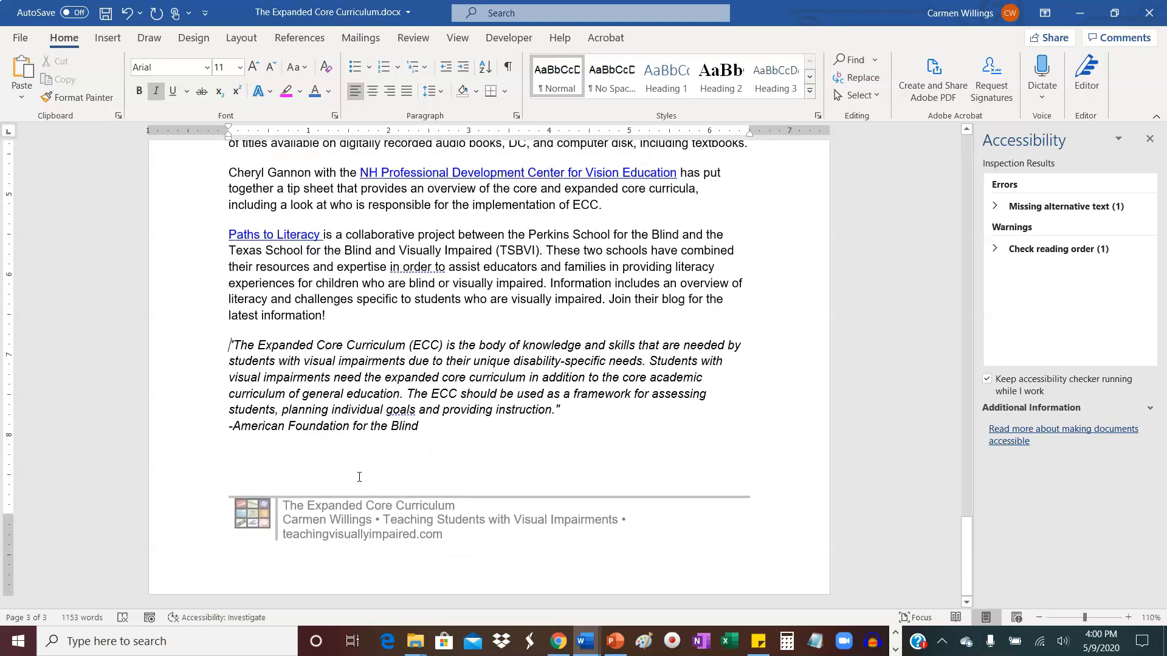
scroll(391, 414, "up", 10)
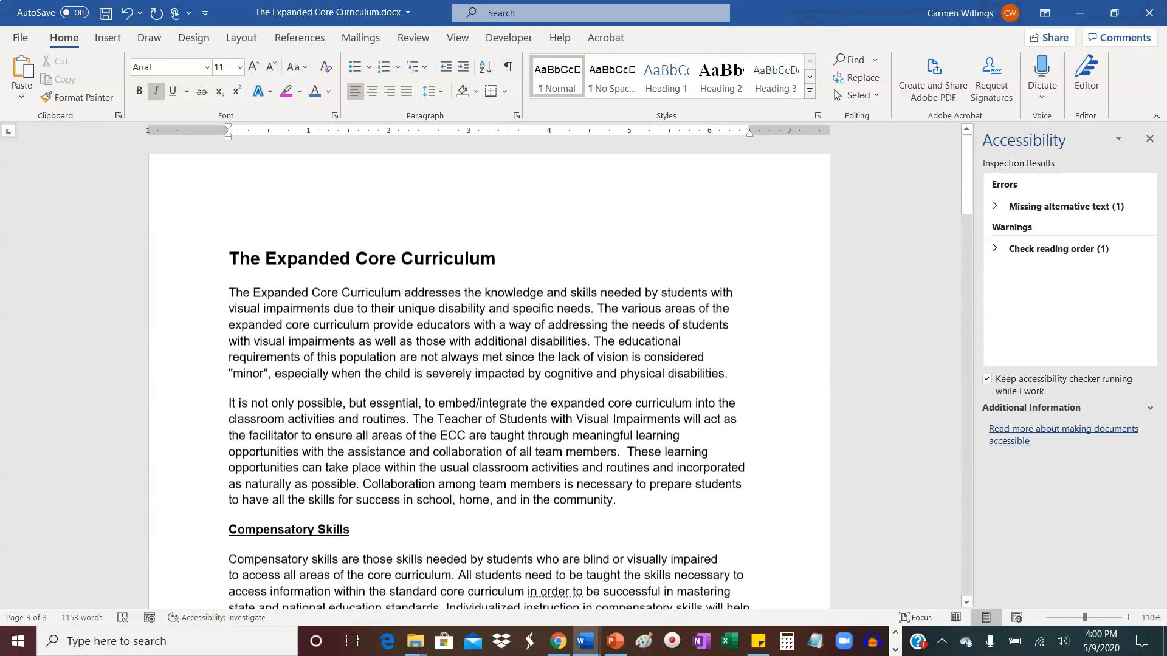
left_click(759, 641)
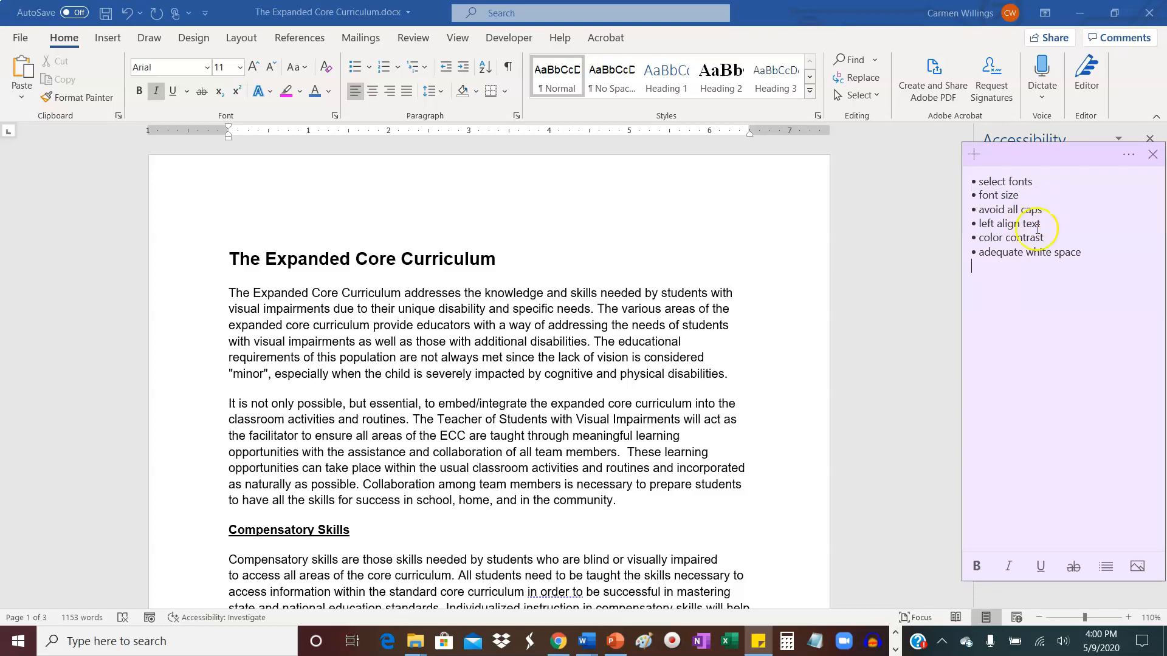
Try justified alignment on the first body paragraph and undo that alignment change
left_click(457, 368)
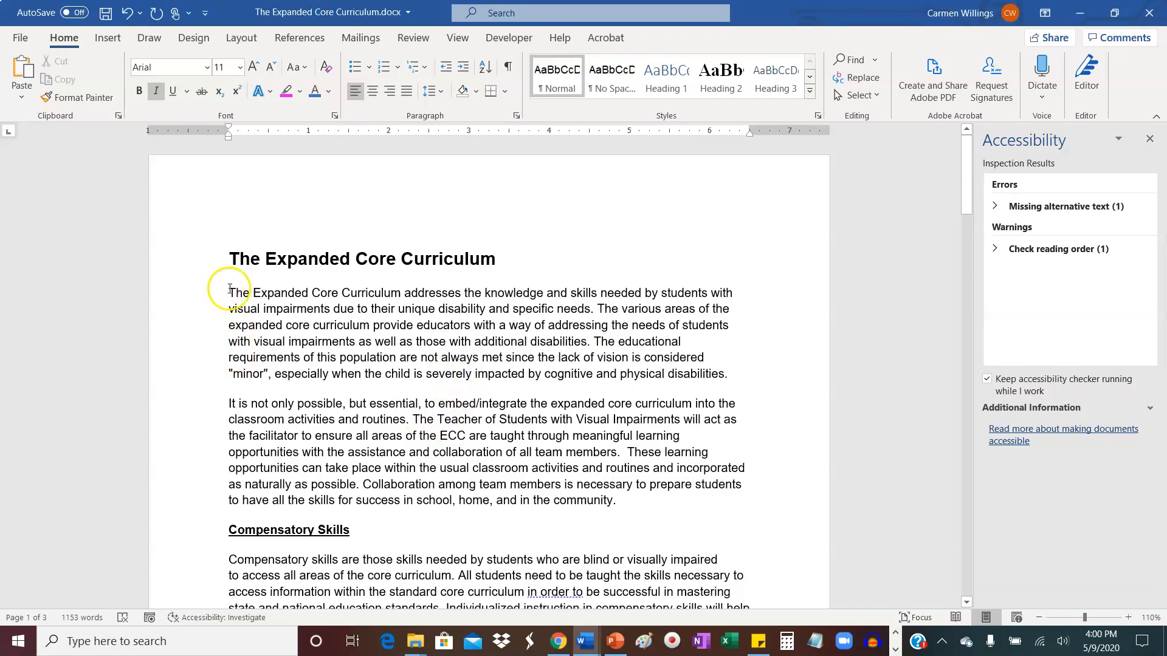
left_click_drag(230, 290, 747, 369)
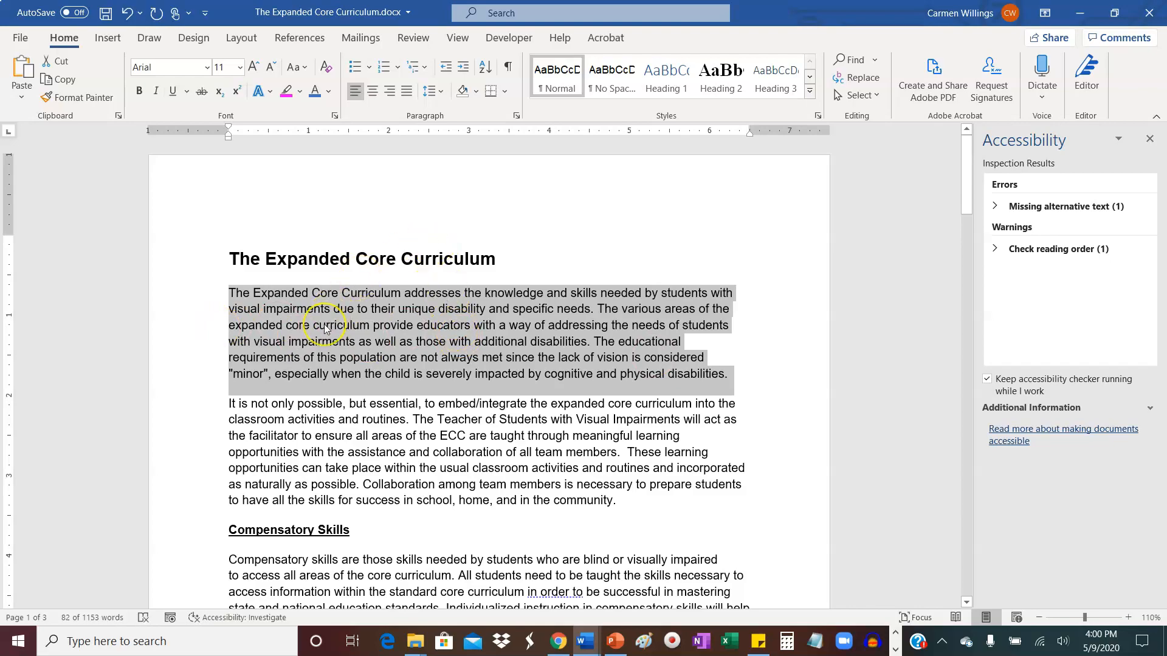
left_click(406, 92)
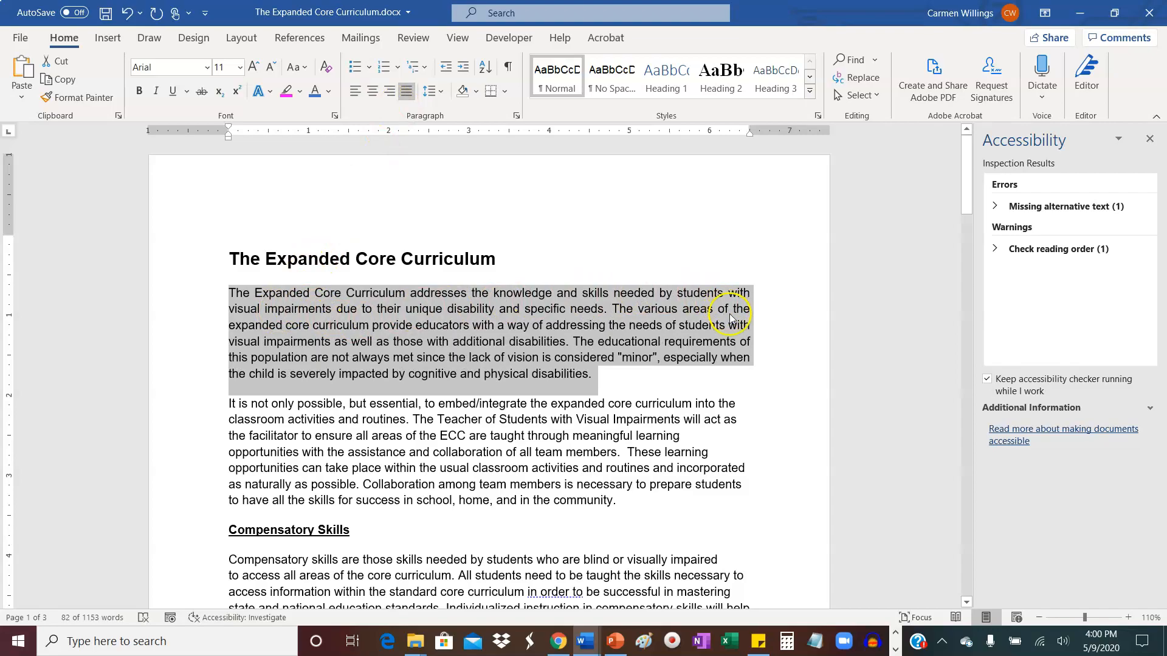
left_click(242, 307)
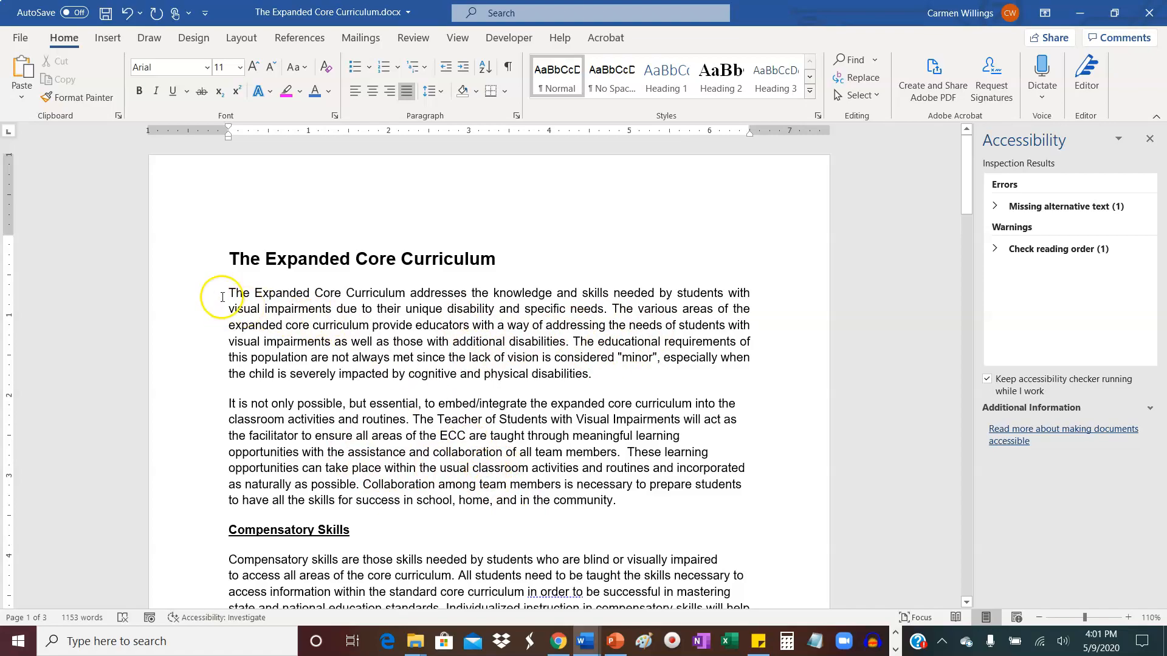
left_click(128, 17)
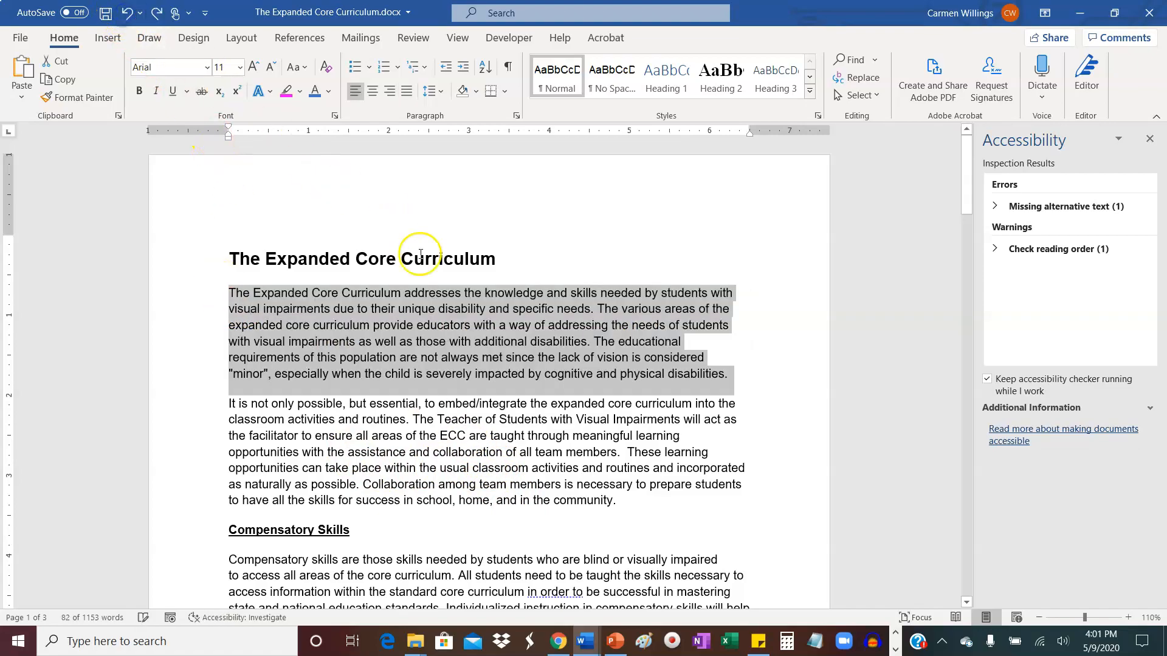
left_click(606, 309)
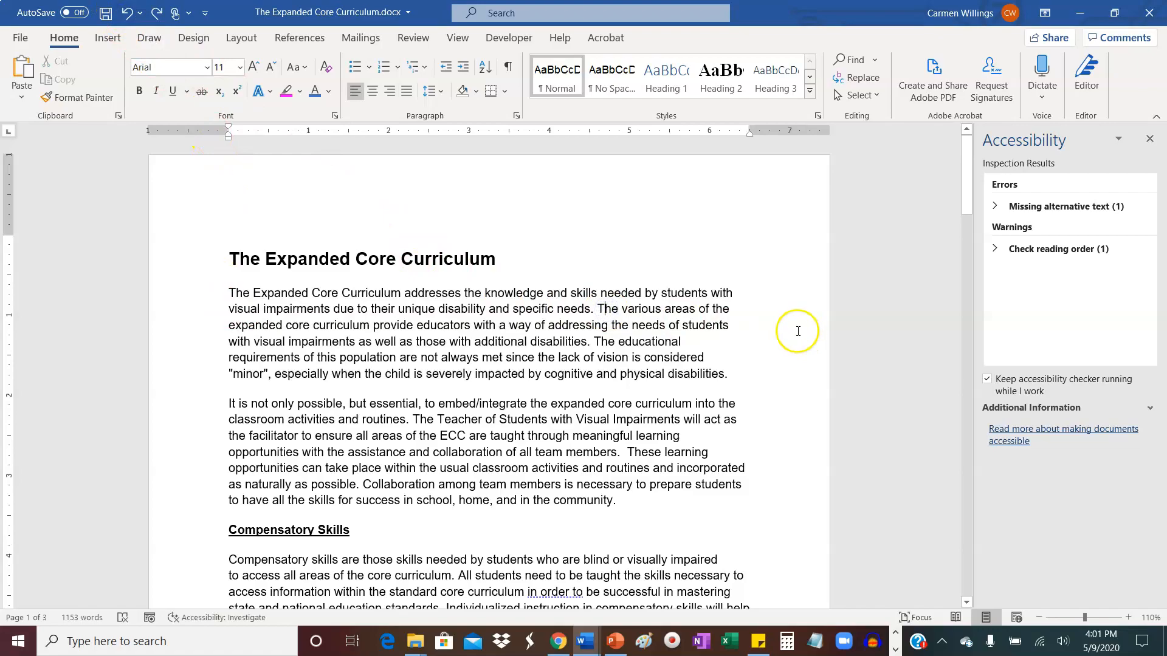
Bring up the Sticky Notes checklist again and examine the first page's text color contrast and white space
left_click(754, 643)
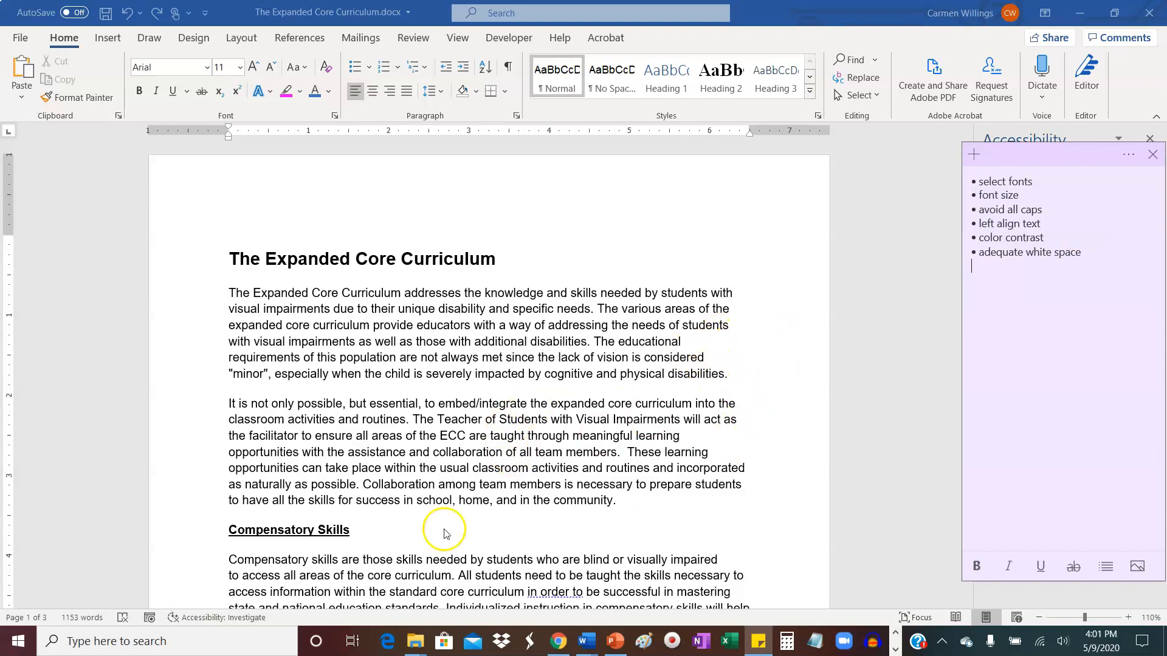
scroll(328, 441, "down", 2)
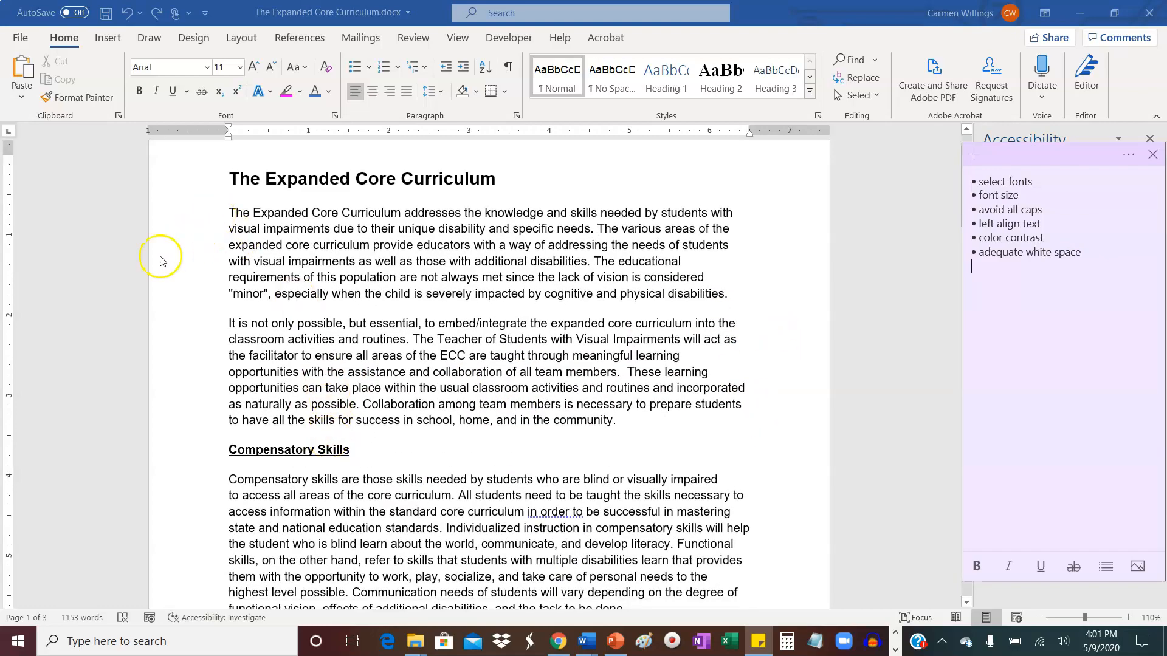
scroll(730, 462, "down", 6)
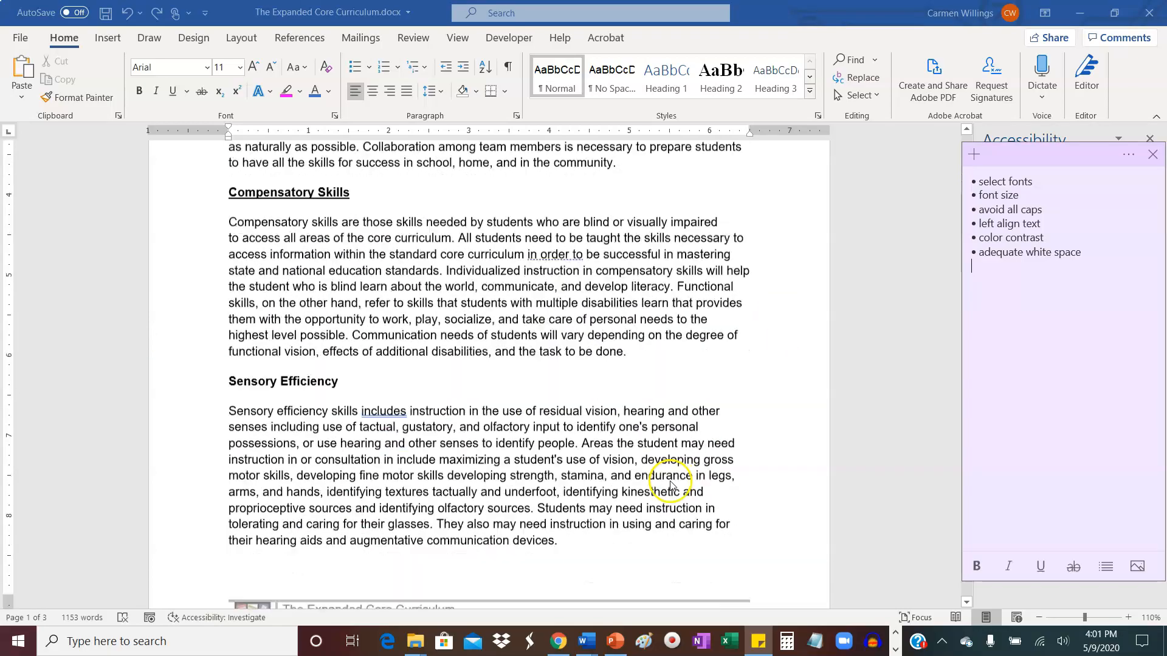
scroll(398, 234, "up", 1)
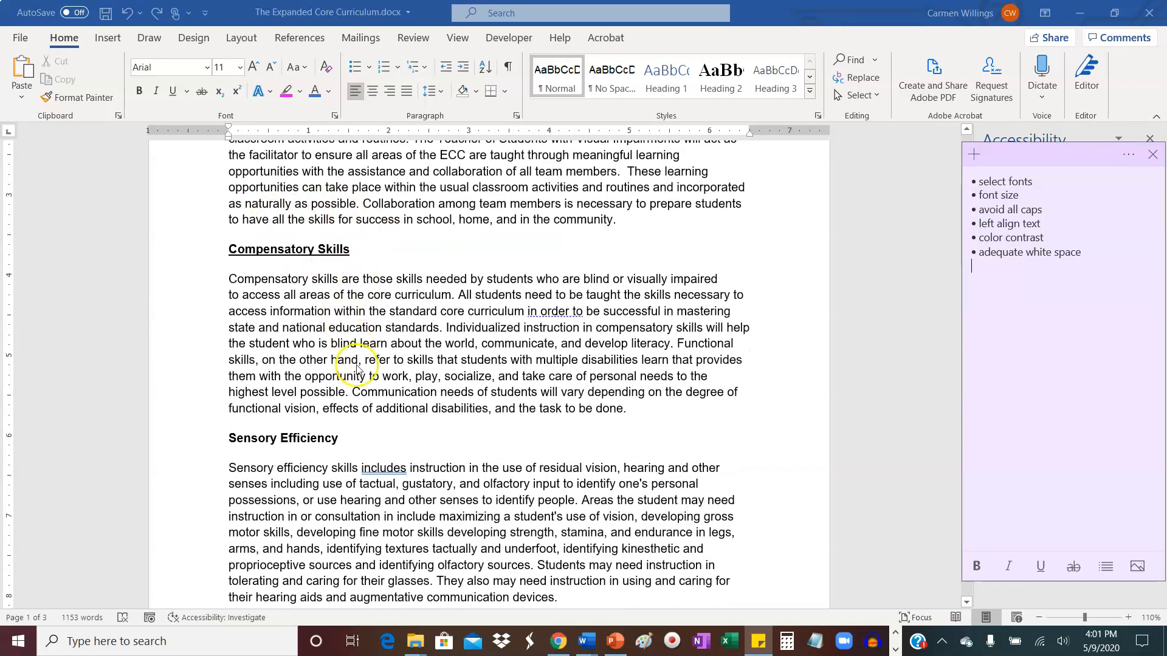